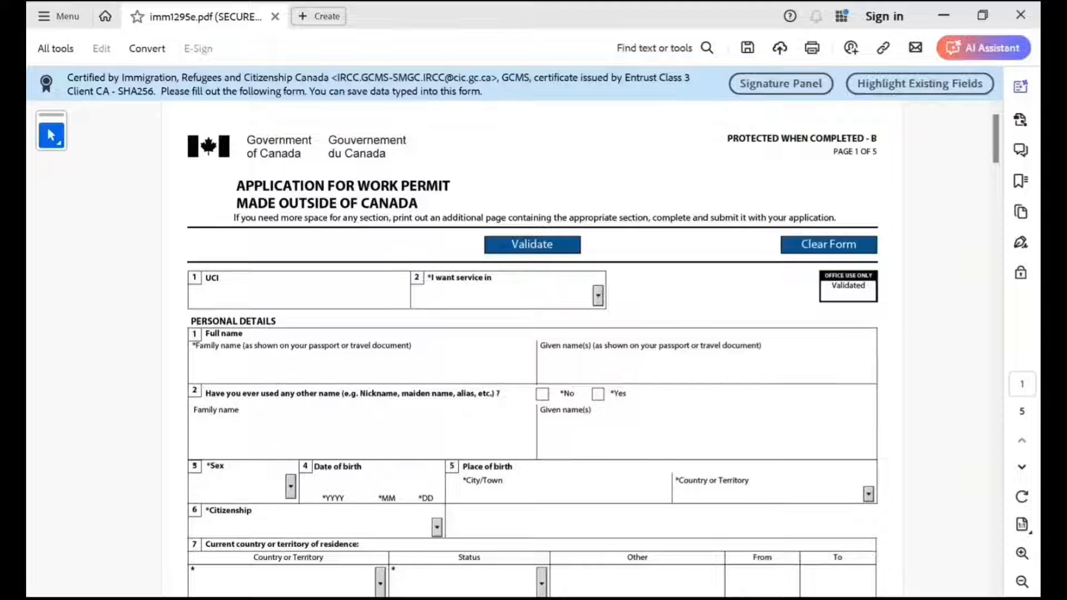
Request service in English and fill in the applicant's family and given names, answering No to having used any other name.
click(598, 295)
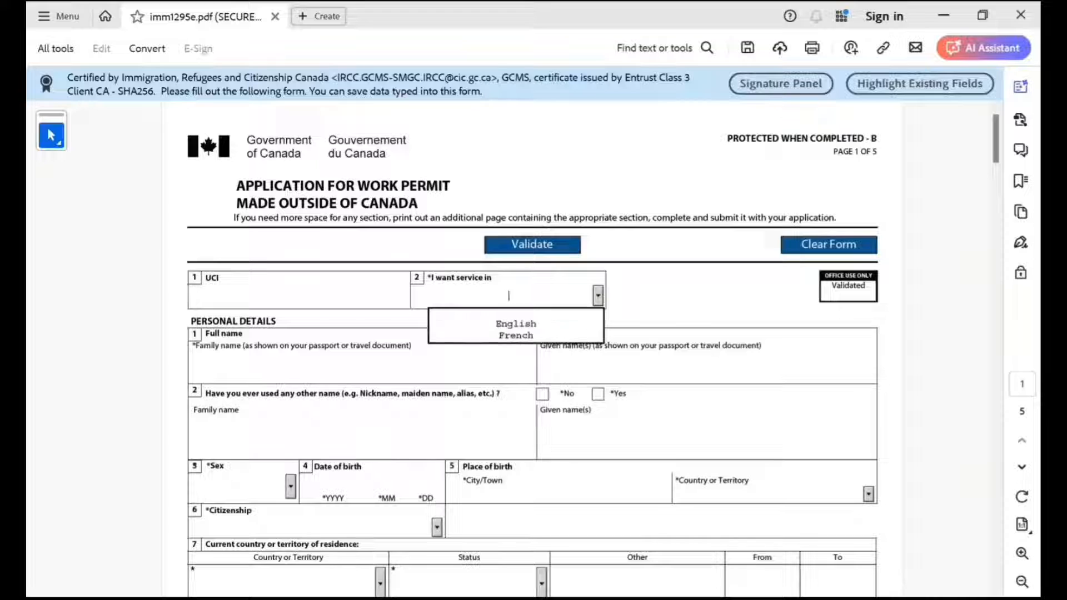
click(516, 325)
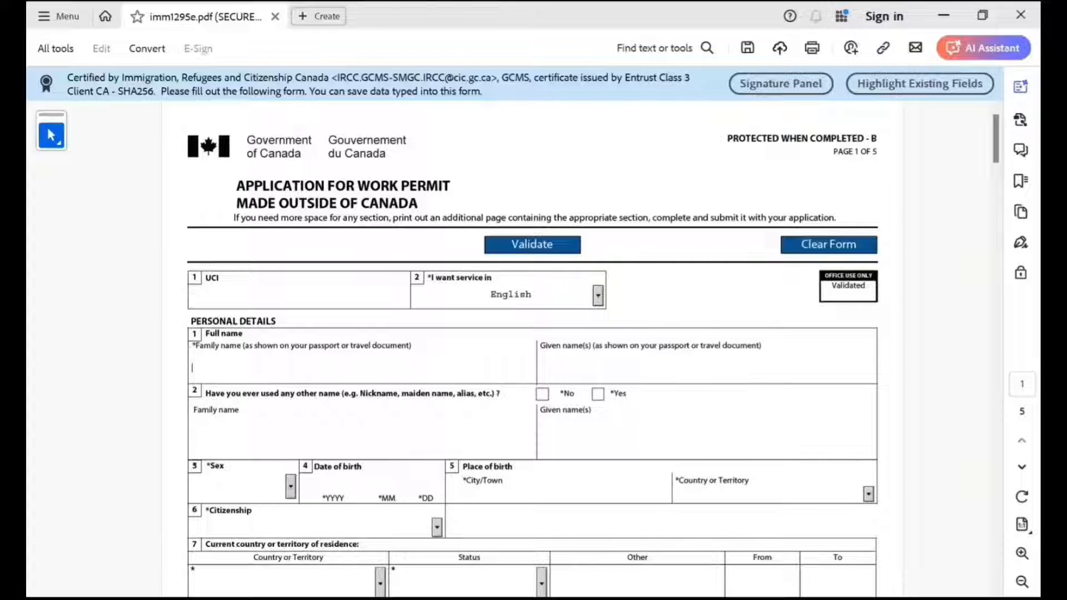
key(Tab)
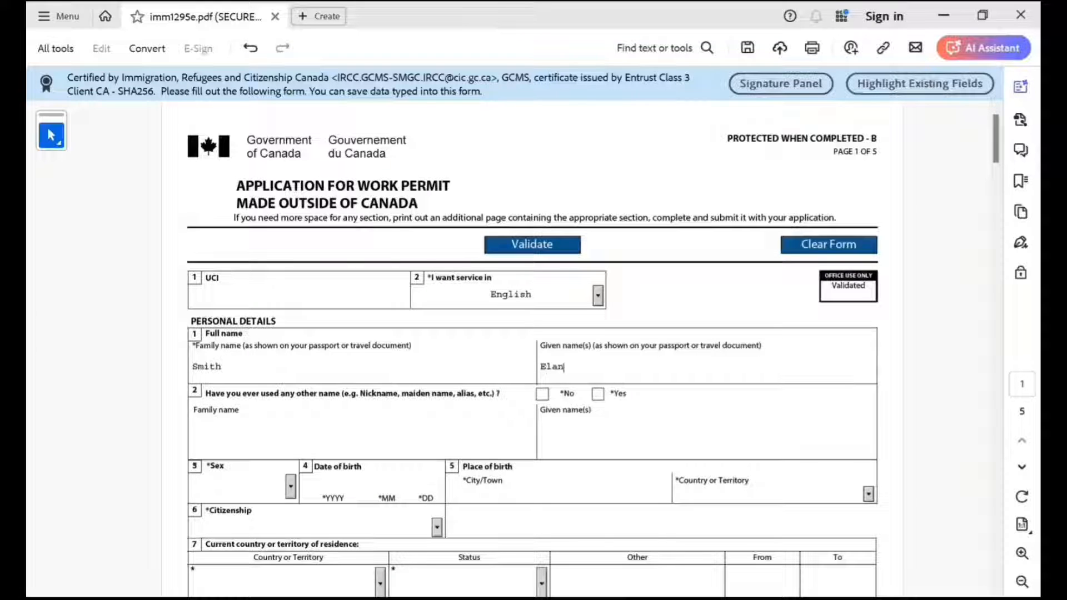
click(543, 394)
Set the applicant's sex to Female and enter the date of birth.
scroll(532, 350, down, 2)
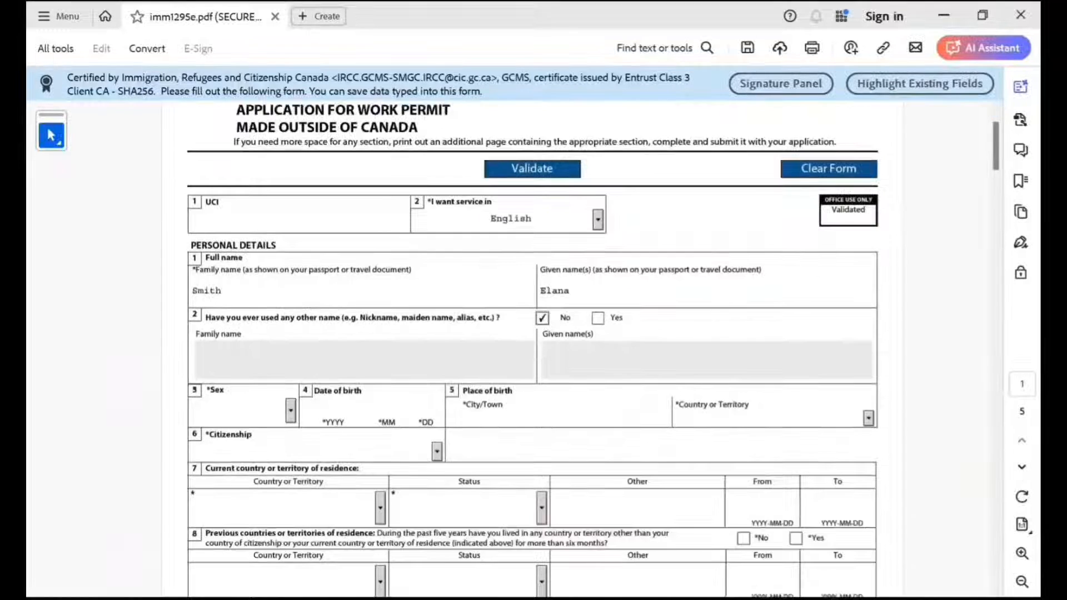
click(291, 411)
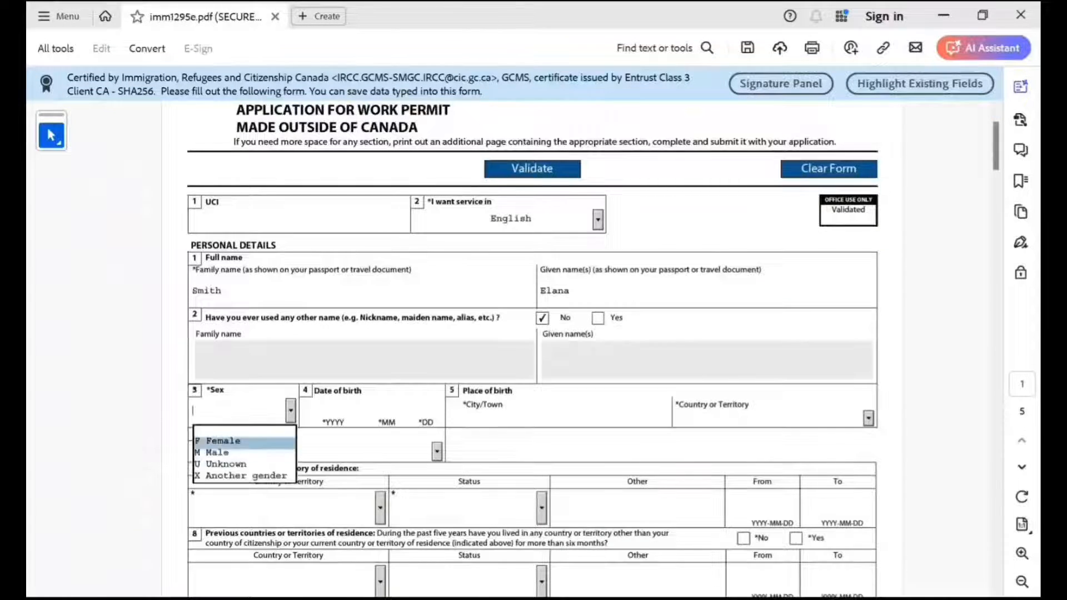
click(225, 441)
click(333, 407)
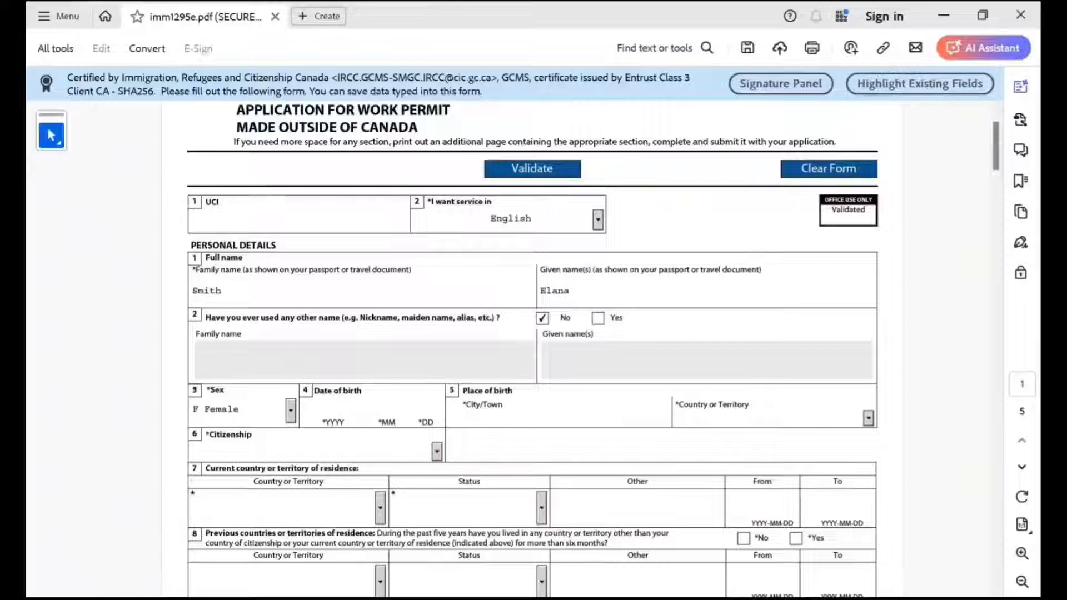
text(19981010)
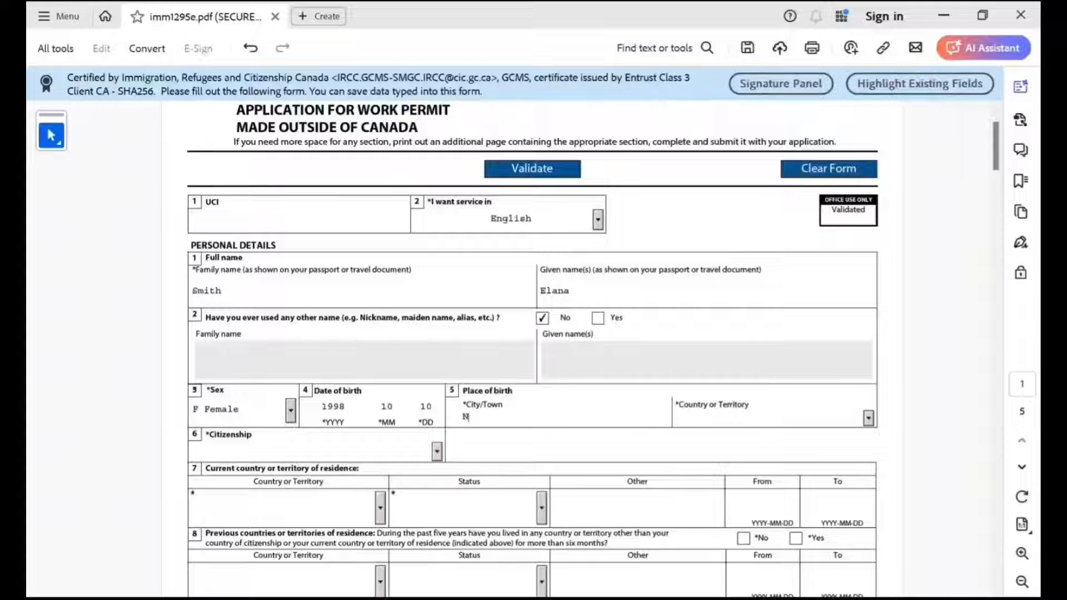
text(New Delhi)
Enter New Delhi, India as the place of birth and set the citizenship to India.
key(Tab)
text(India)
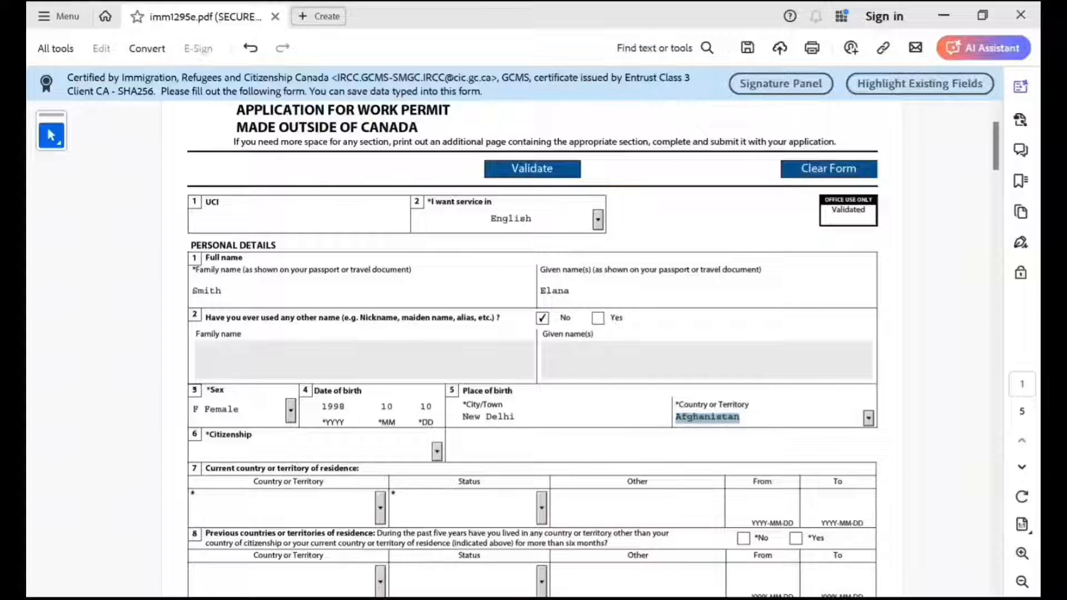
key(Tab)
text(India)
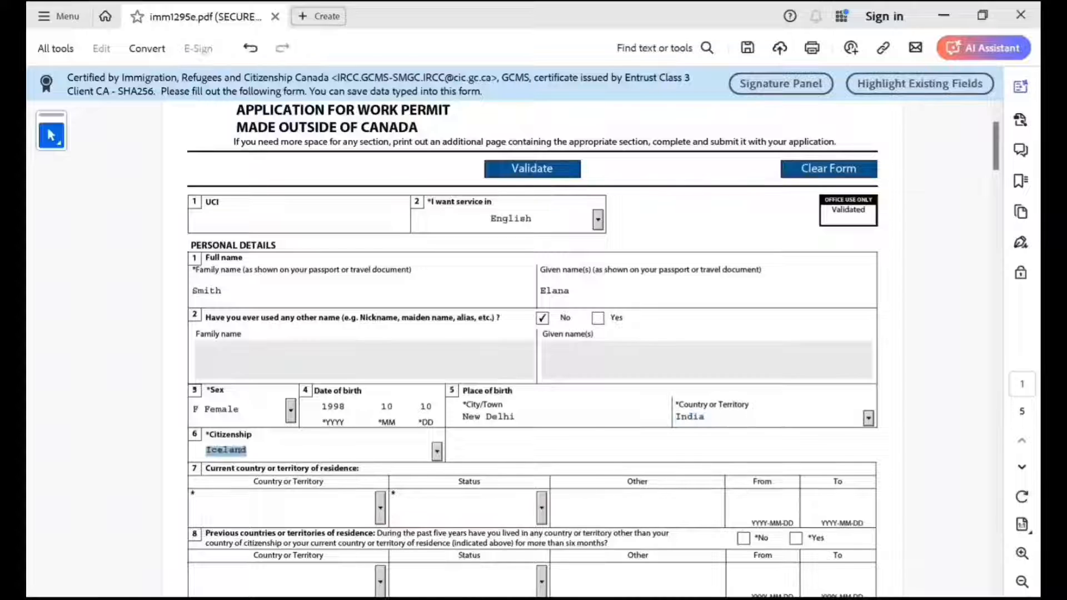
key(Tab)
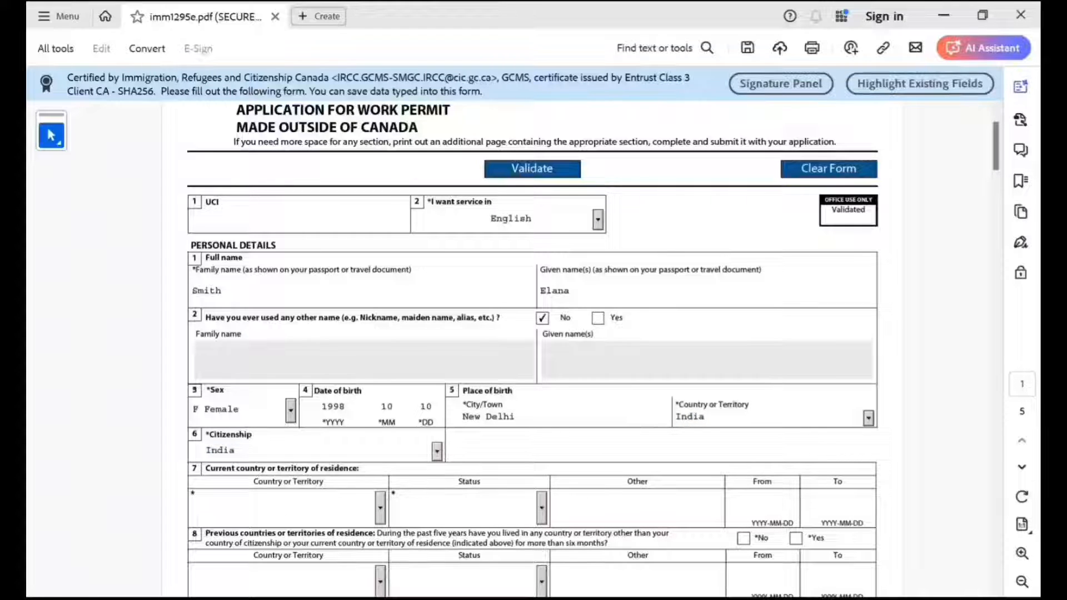
Set the current country of residence to India with the status Citizen.
scroll(533, 427, down, 3)
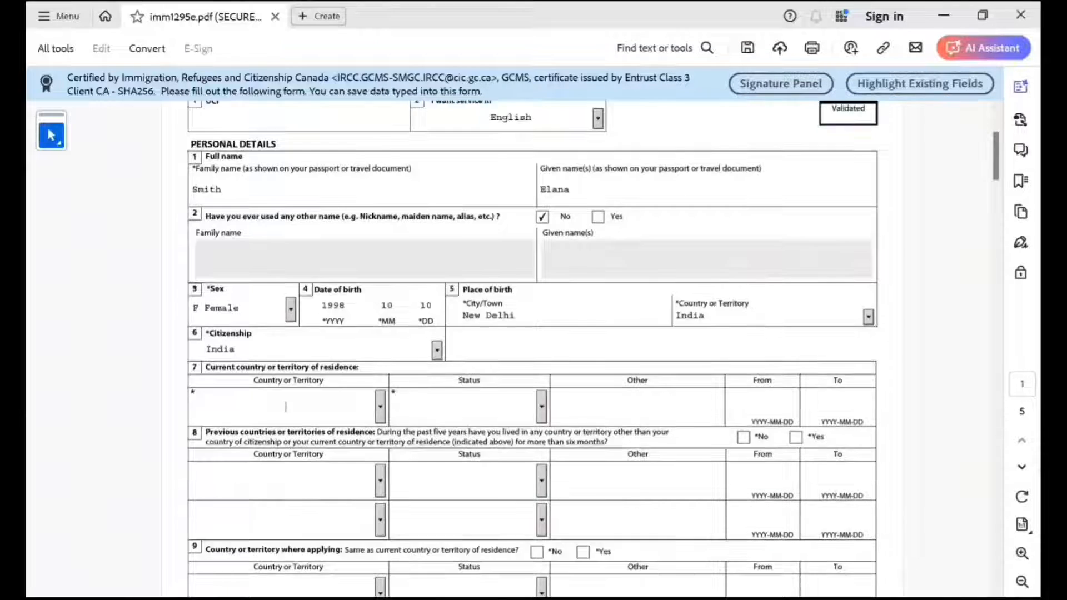
key(alt+Down)
text(I)
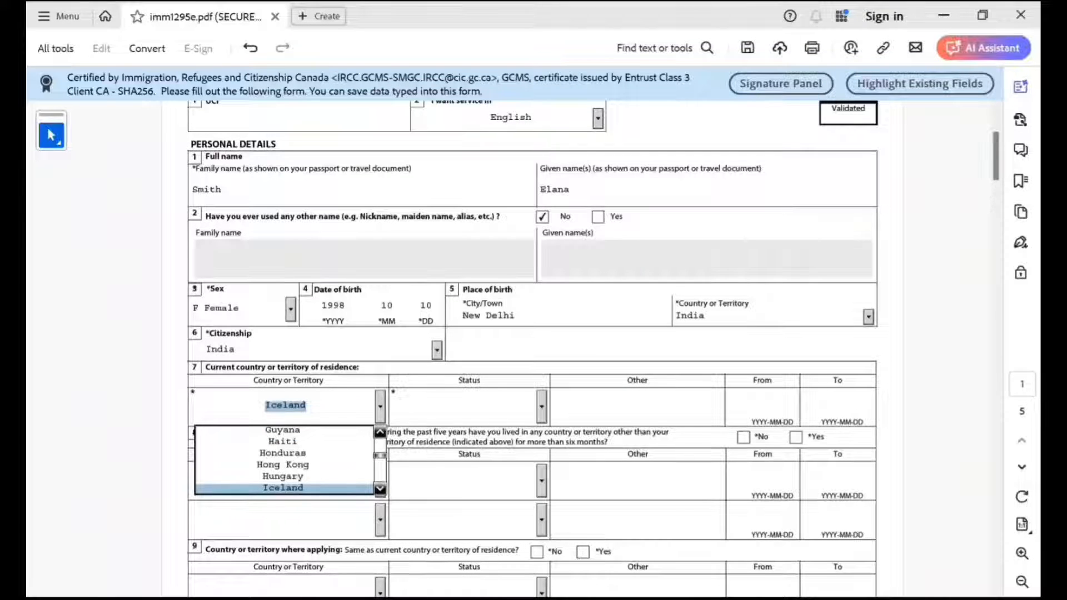
text(ndia)
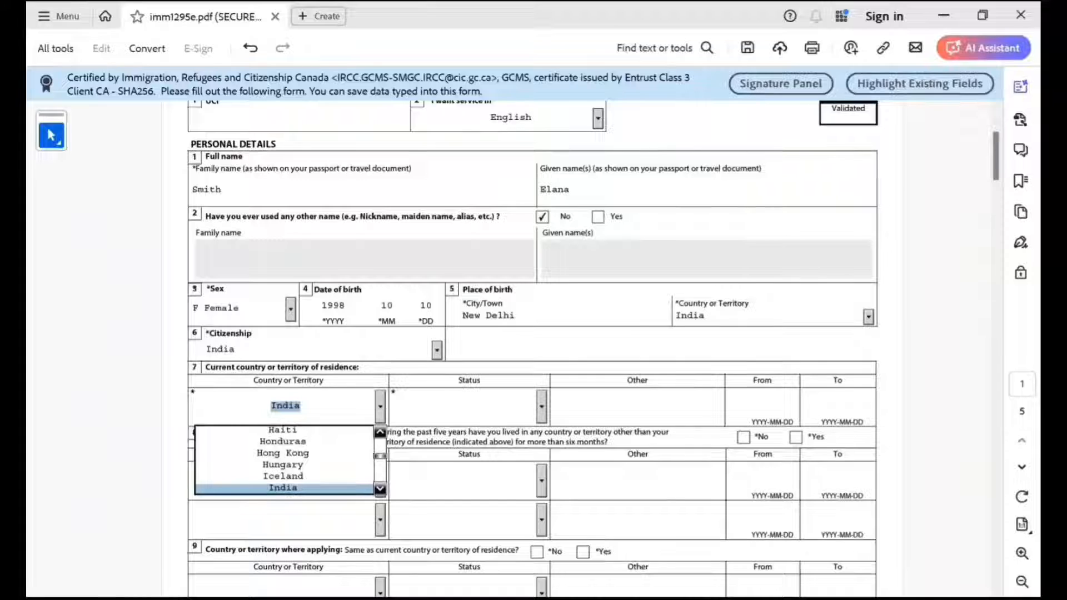
click(542, 406)
click(464, 442)
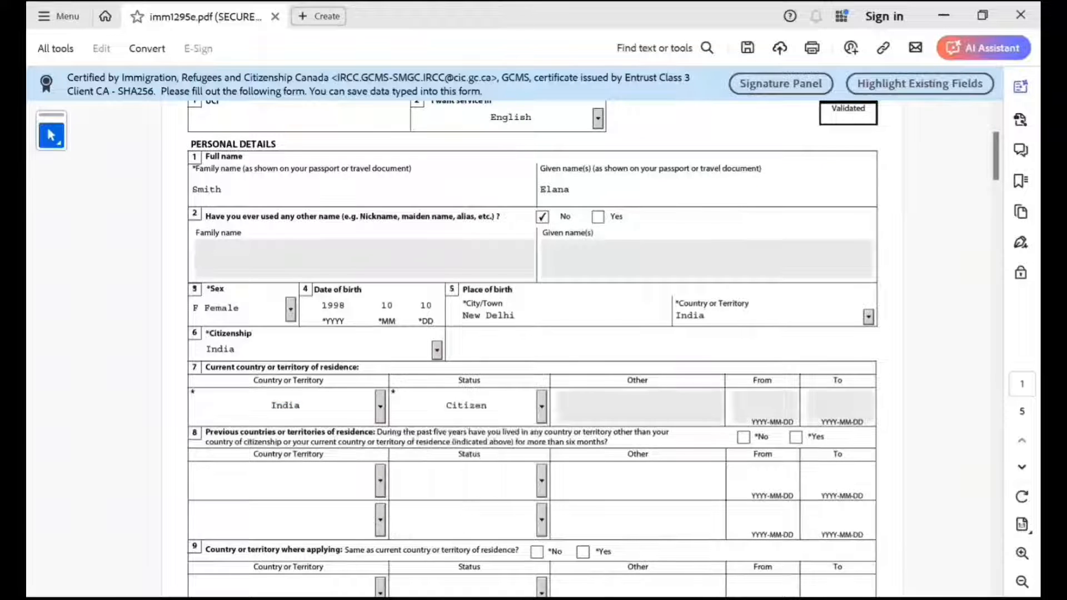
Answer No to previous countries of residence and Yes to applying from the current country of residence.
scroll(534, 350, down, 3)
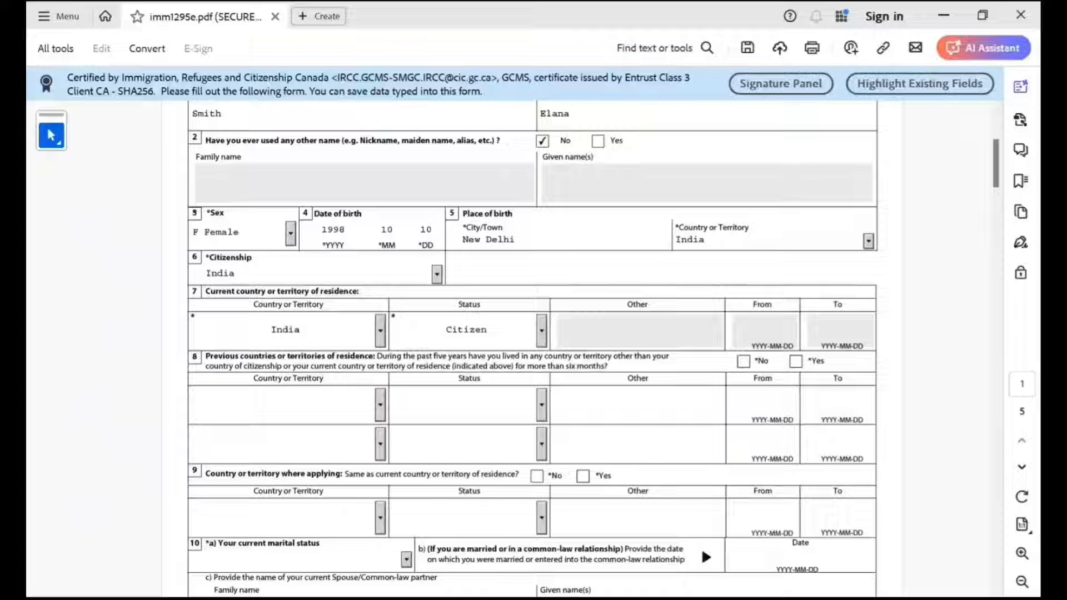
click(743, 361)
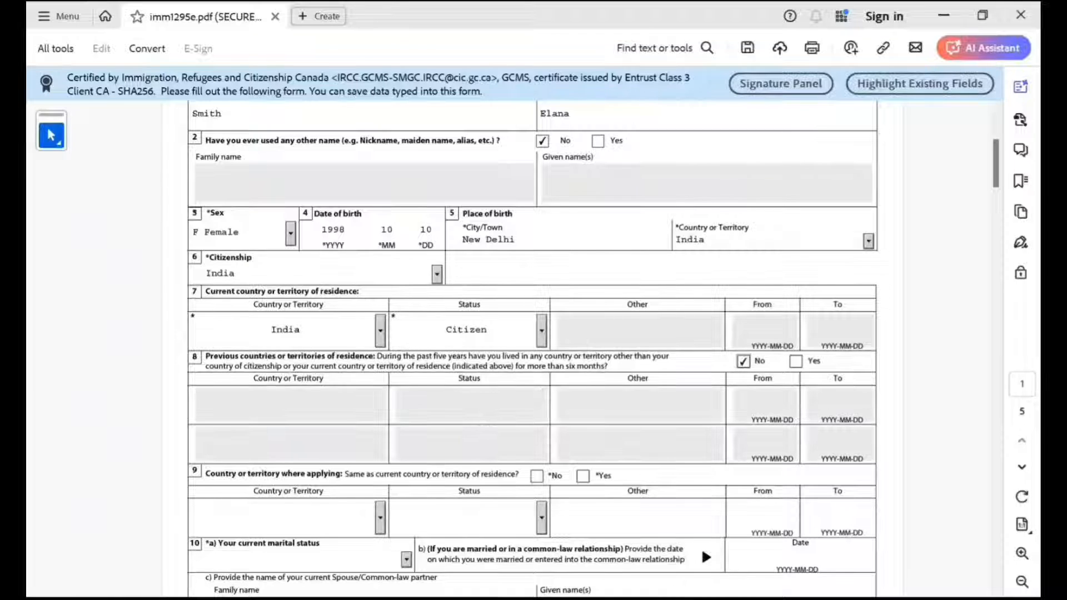
scroll(532, 344, down, 1)
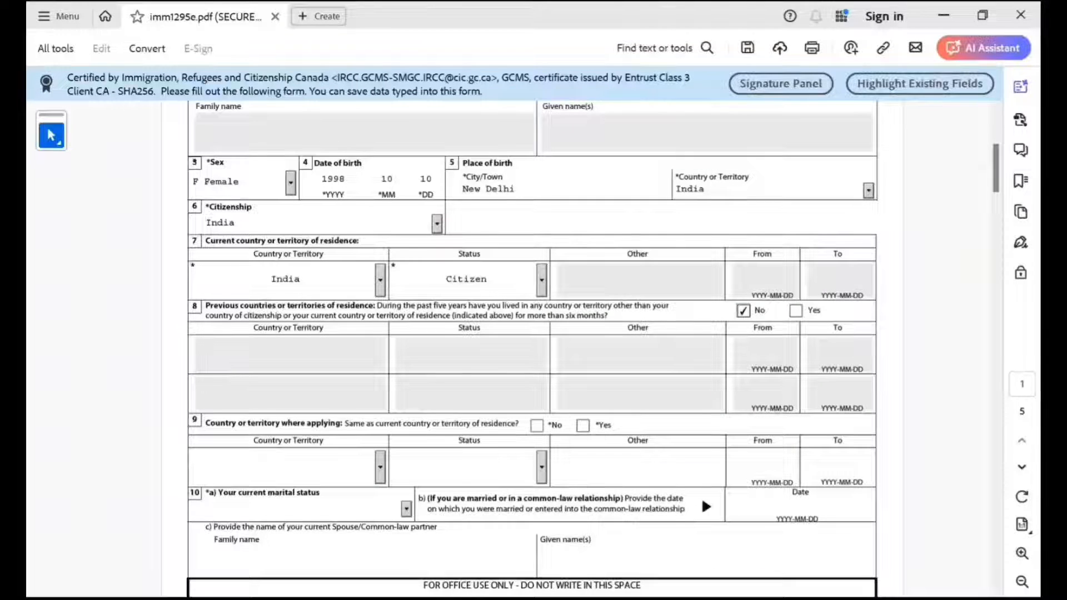
scroll(533, 344, down, 2)
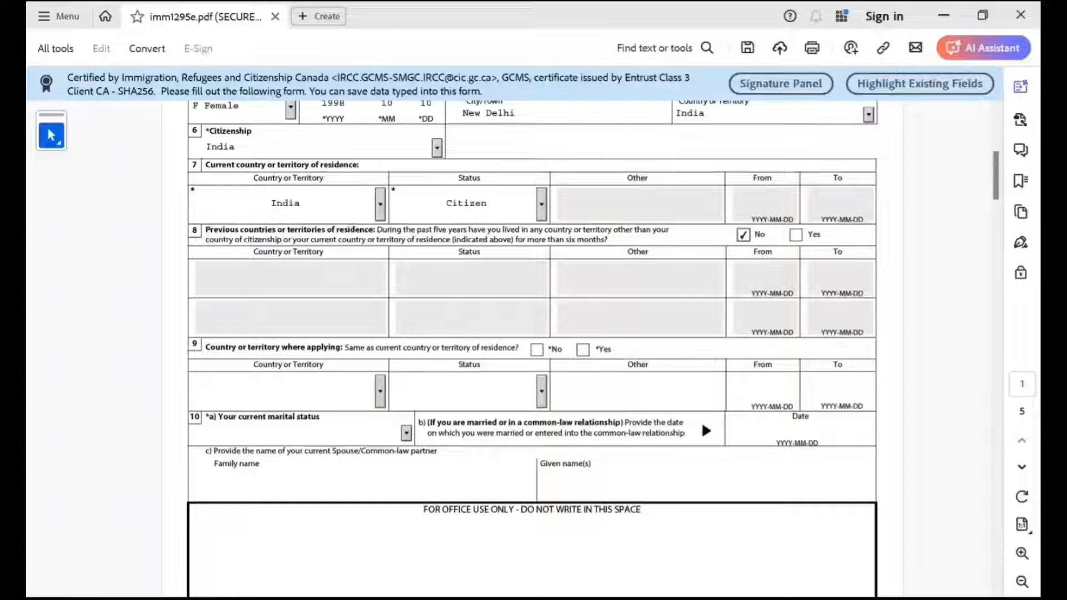
click(582, 350)
Set the current marital status to Married and enter 2020-10-10 as the marriage date.
scroll(532, 349, down, 4)
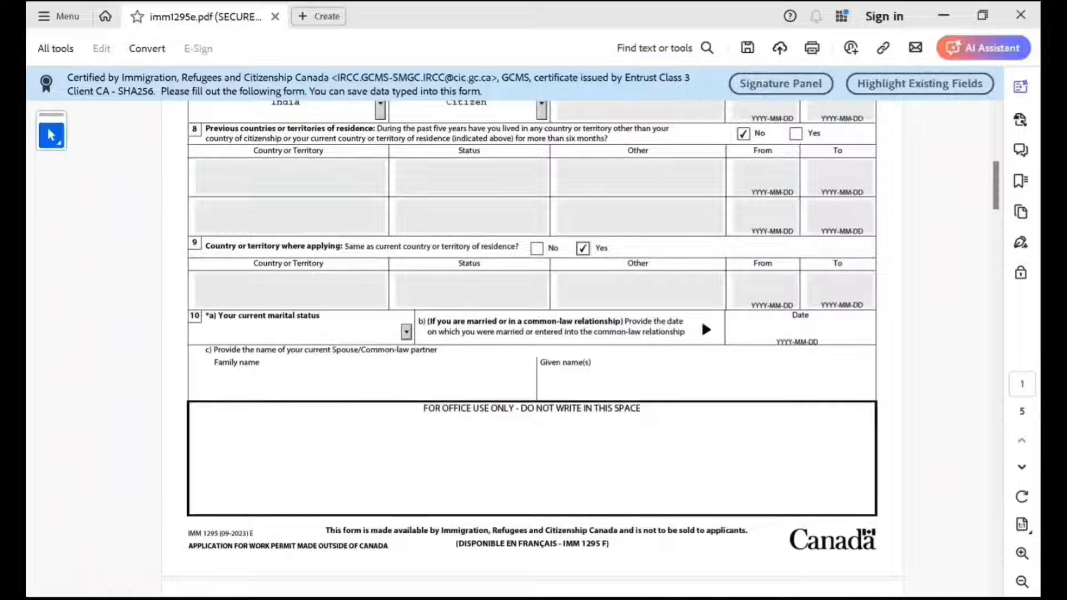
click(406, 332)
key(Down)
key(Down)
key(Down)
key(Down)
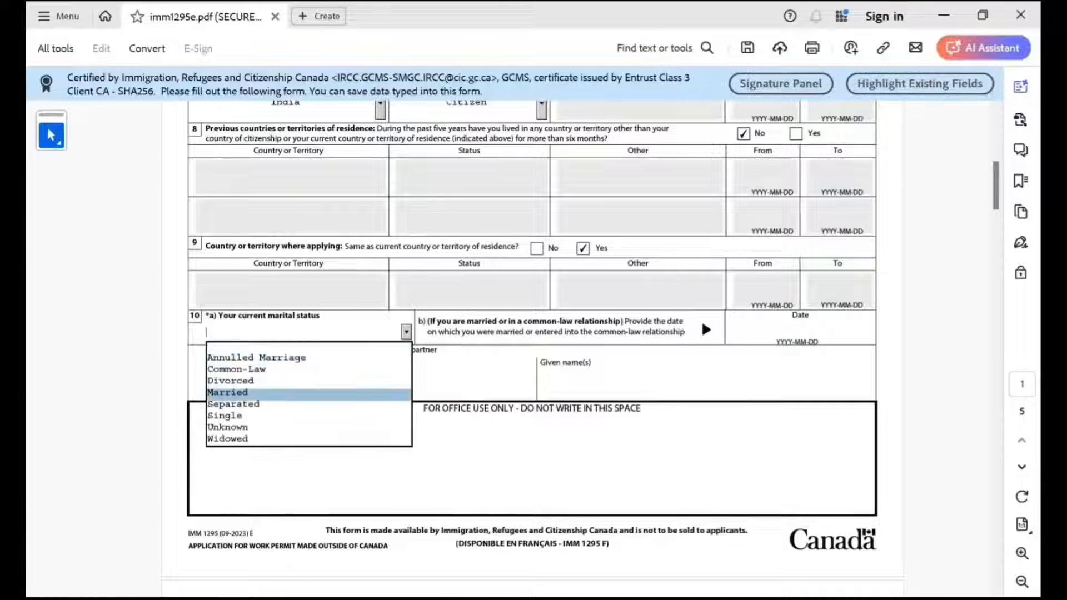
key(Return)
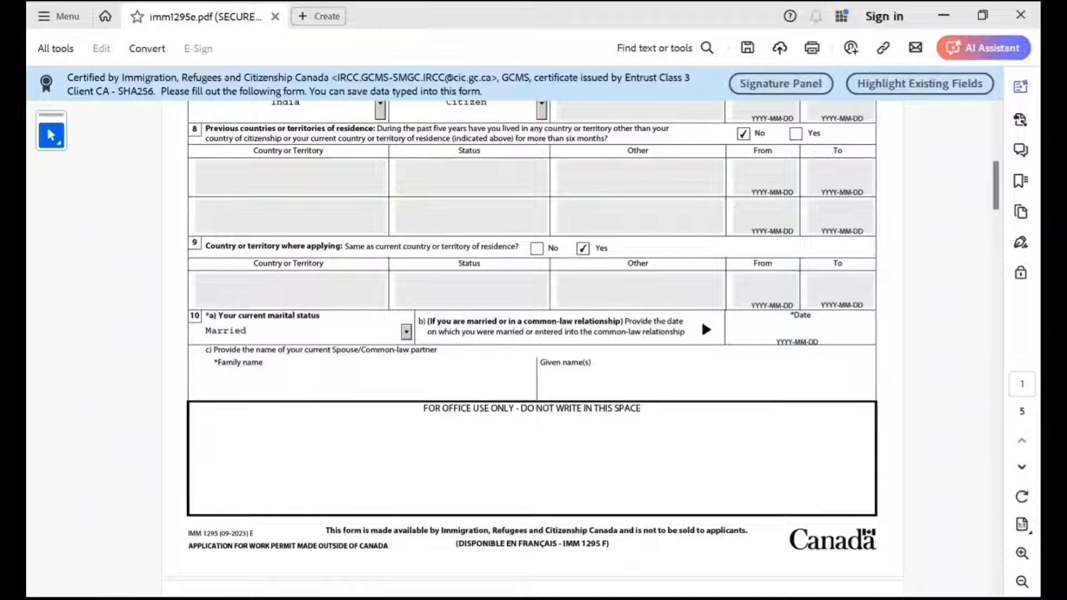
click(800, 329)
text(202)
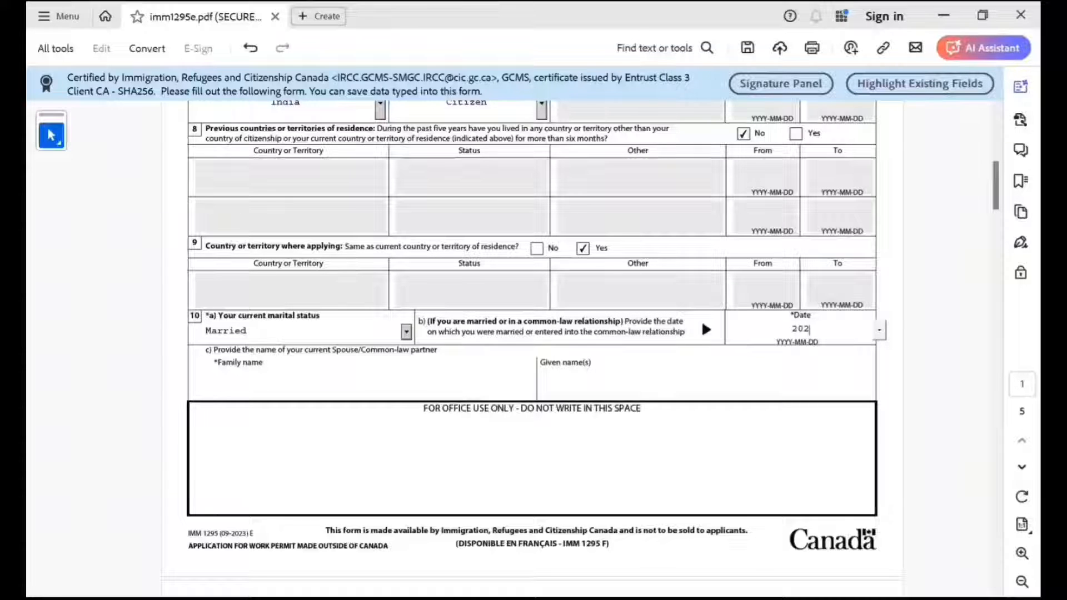
text(01010)
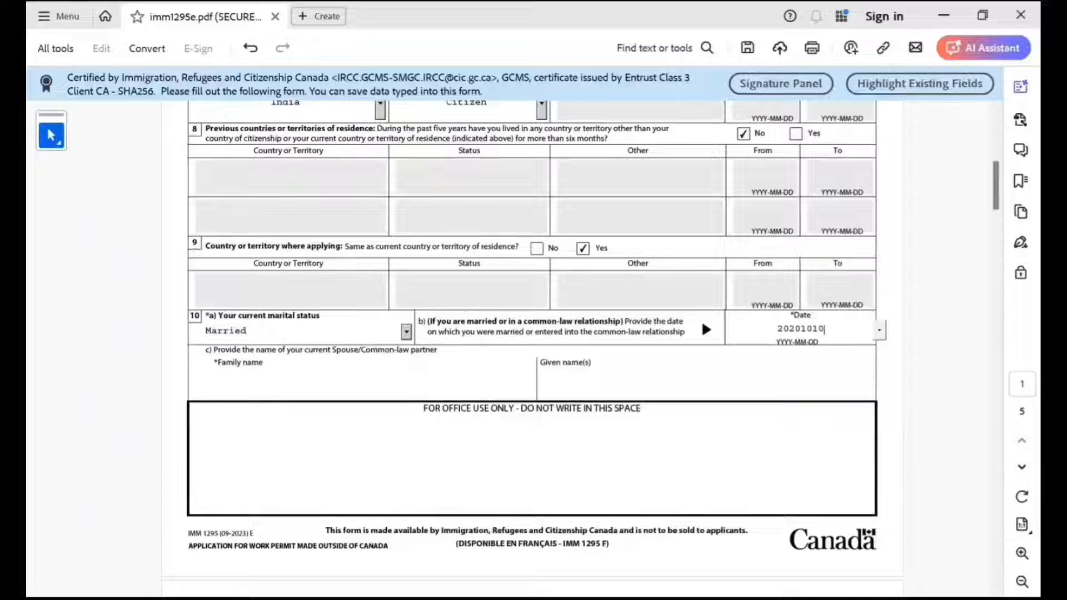
key(Return)
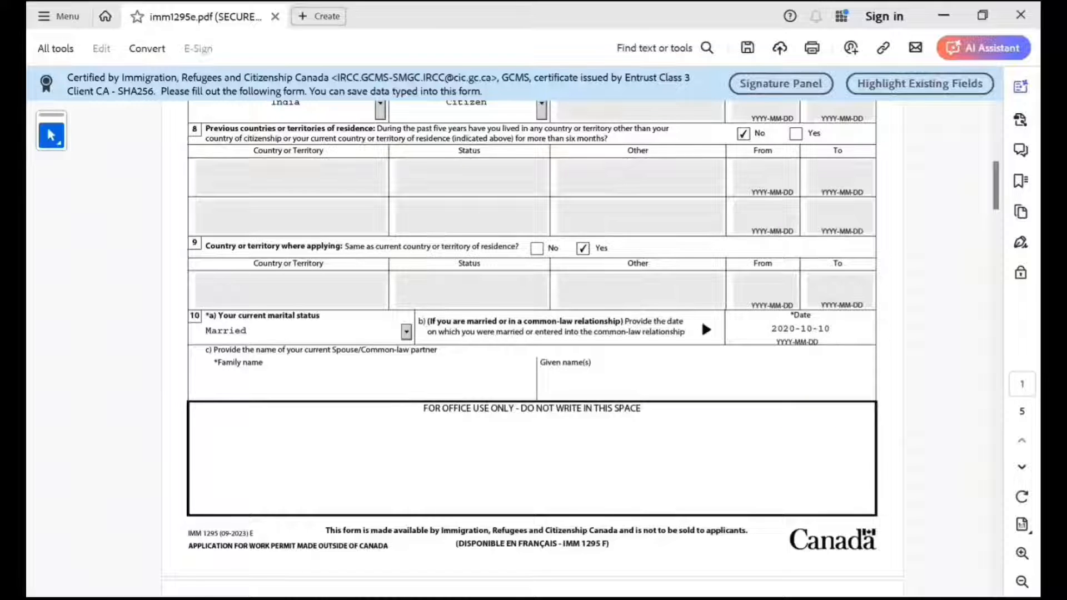
Enter the spouse's family and given names, and answer No to a previous marriage or common-law relationship.
click(214, 384)
text(Smith)
key(Tab)
text(John)
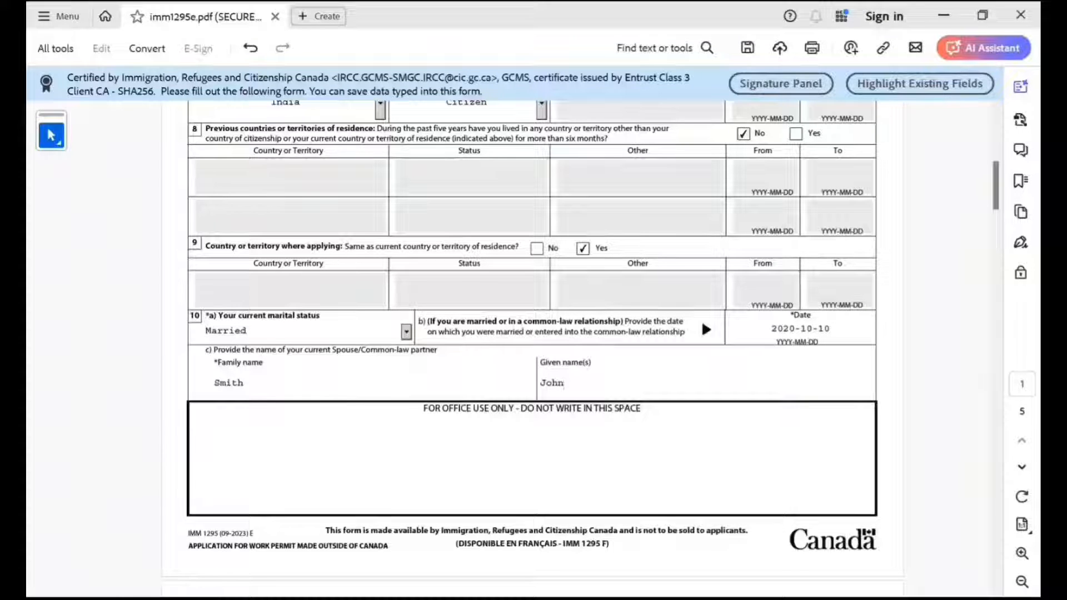
scroll(533, 350, down, 5)
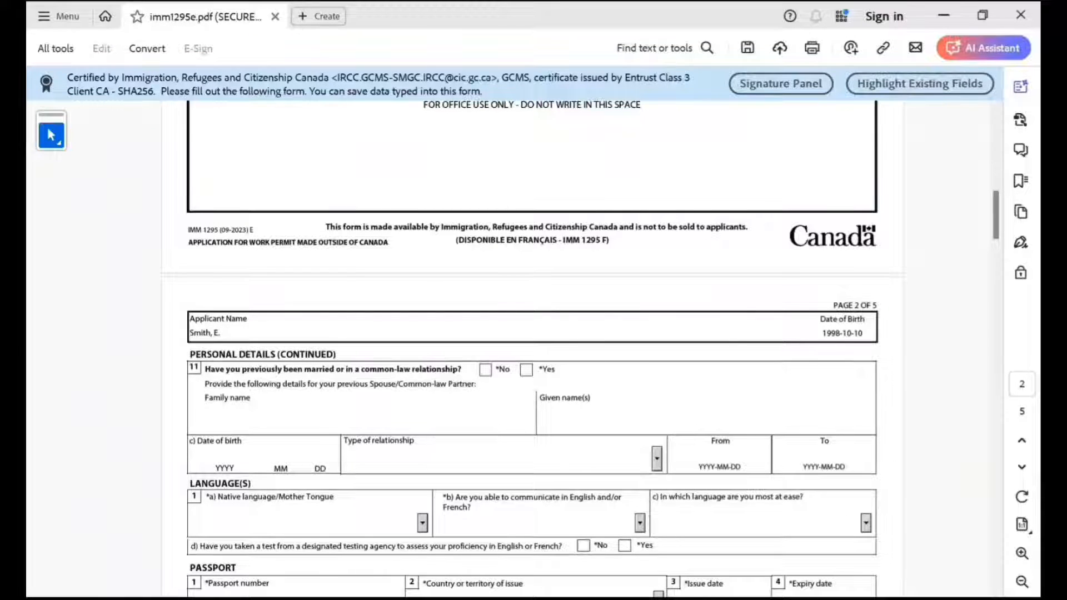
click(485, 370)
Set the native language to Hindi in the languages section.
scroll(532, 350, down, 3)
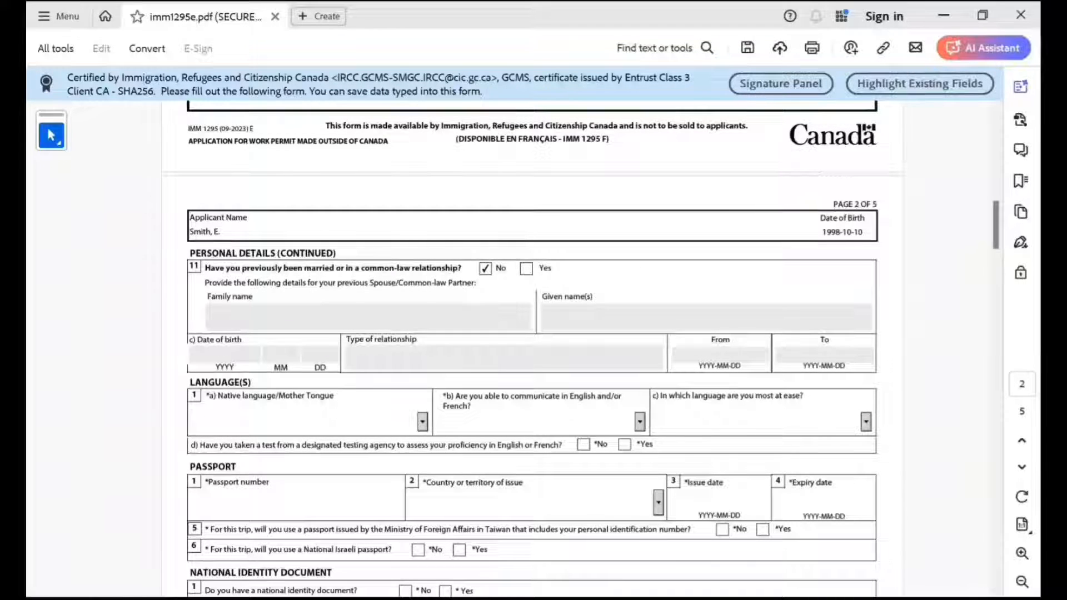
key(h)
key(h)
key(h)
key(h)
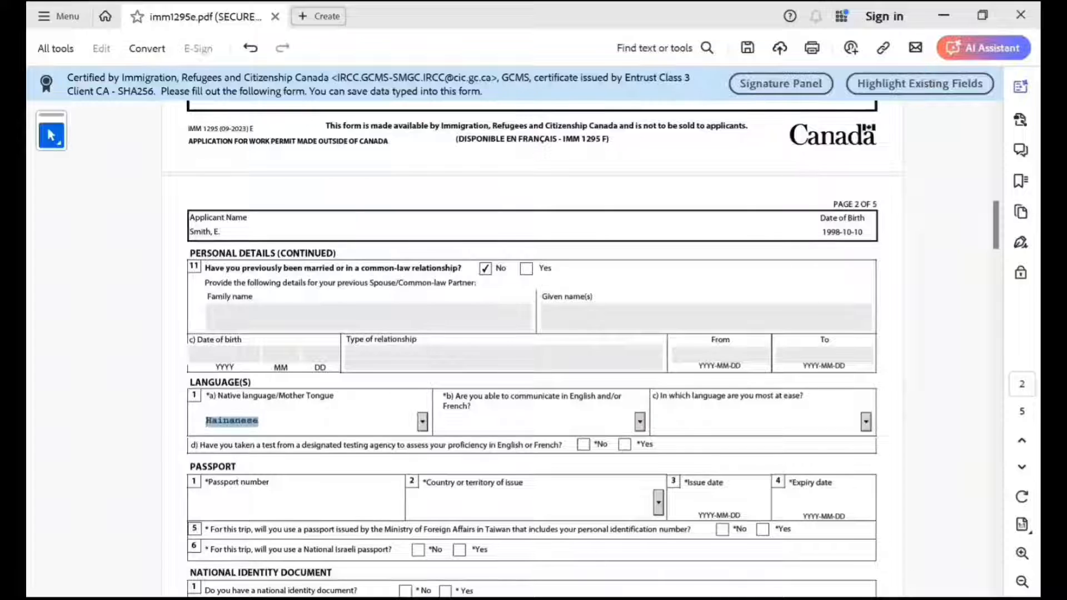
key(h)
key(h)
key(h)
key(h)
key(h)
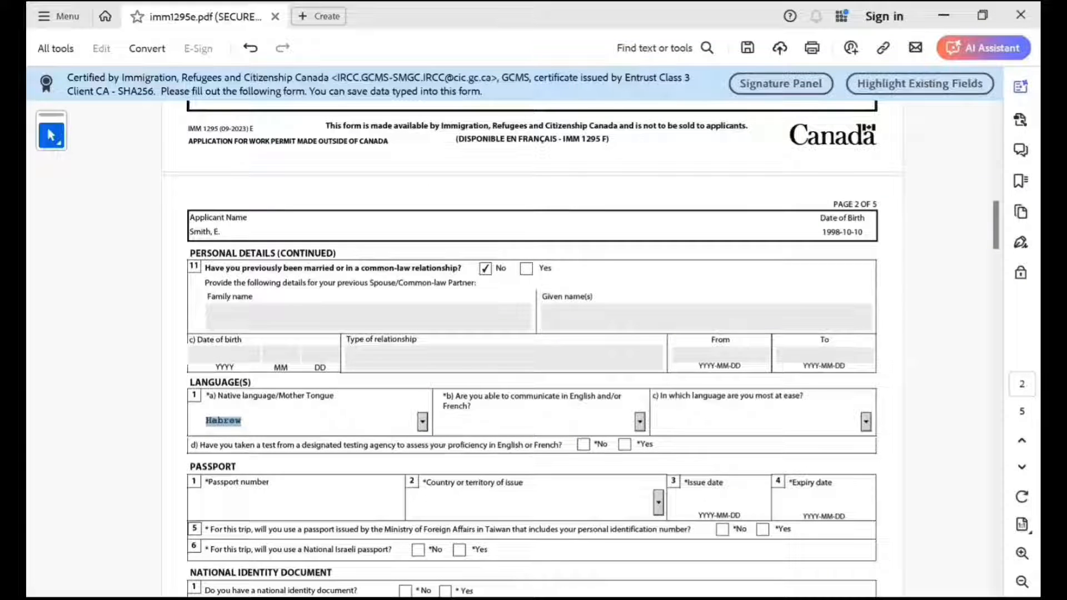
key(h)
key(h)
key(h)
key(Tab)
Choose English as the language of communication and answer No to having taken a designated proficiency test.
click(639, 421)
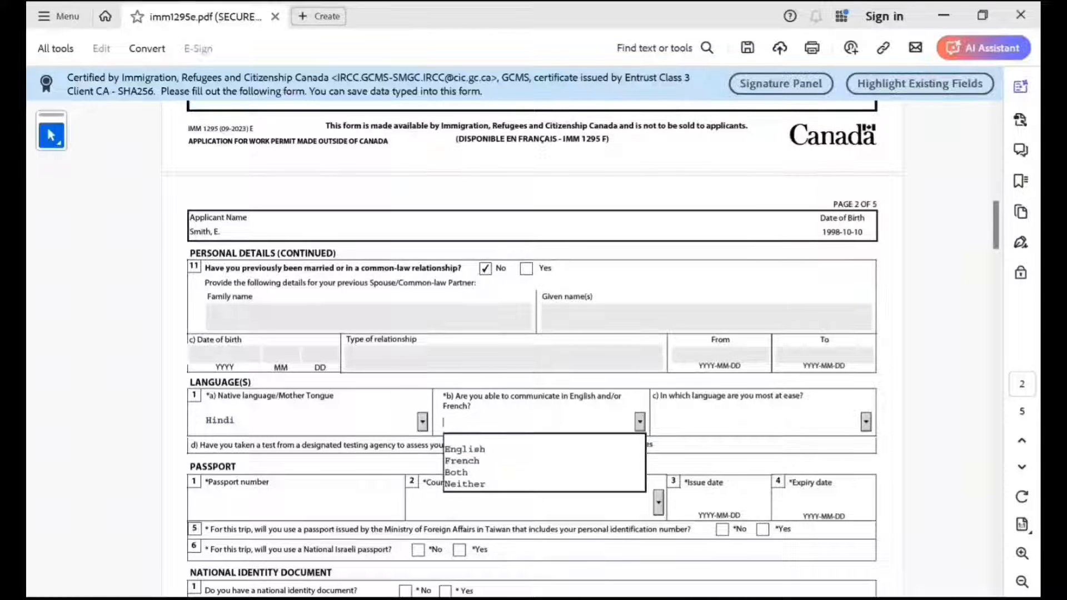
key(Return)
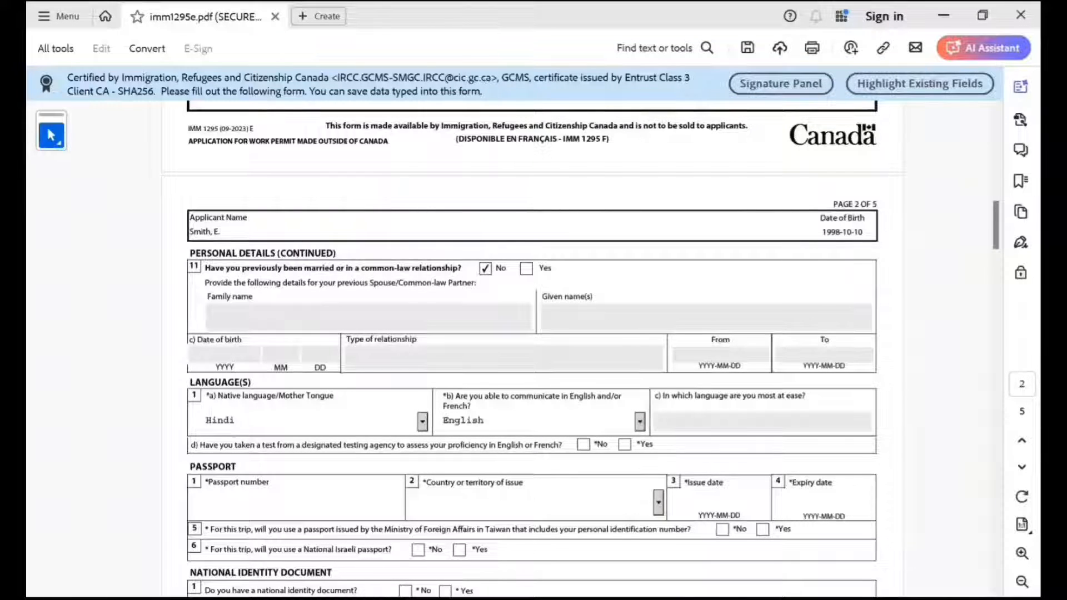
click(582, 444)
Enter the applicant's passport number in the passport section.
scroll(582, 444, down, 1)
click(205, 451)
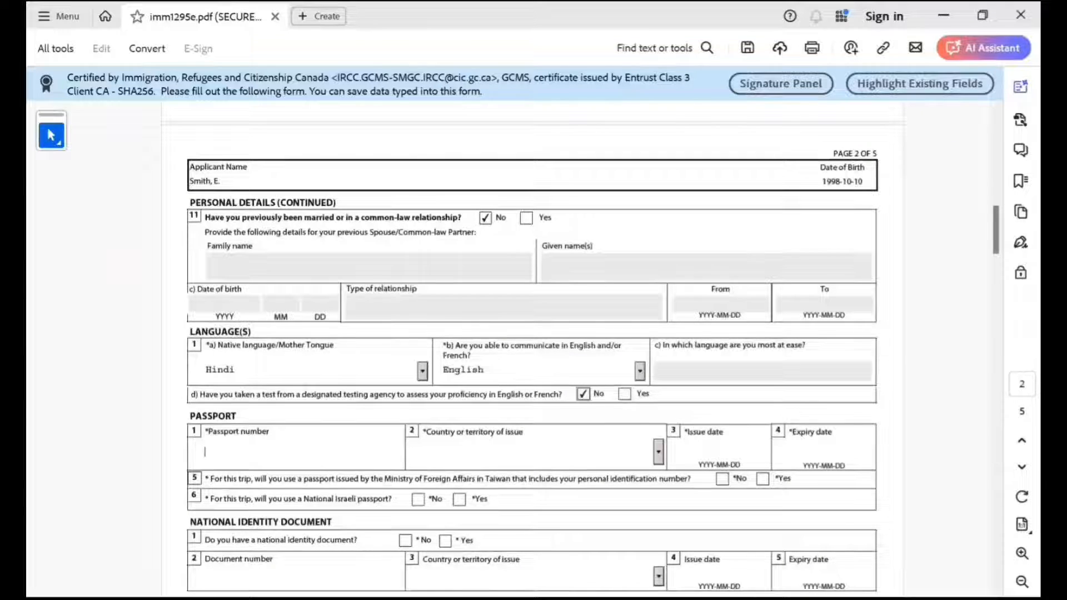
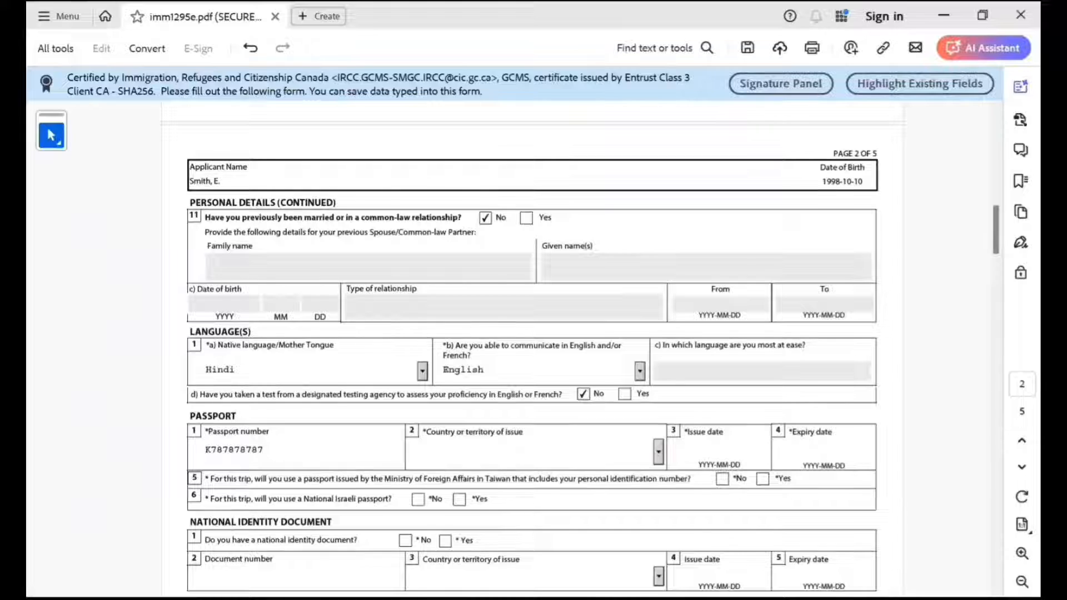
Set the passport's country or territory of issue to IND (India).
key(Tab)
text(in)
key(Down)
key(Down)
key(Down)
key(Down)
key(Down)
key(Down)
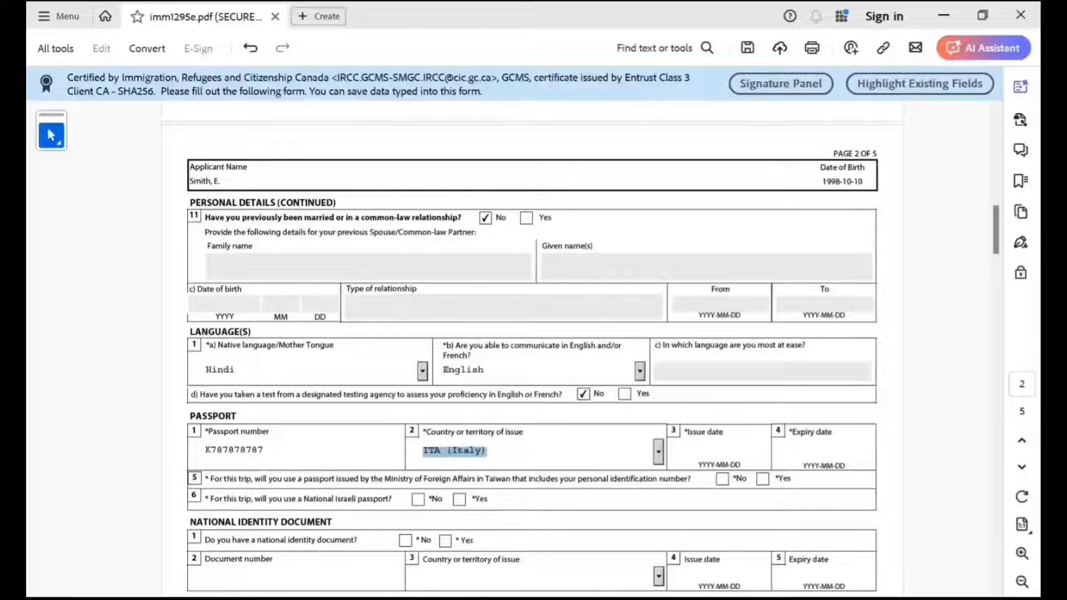
click(658, 452)
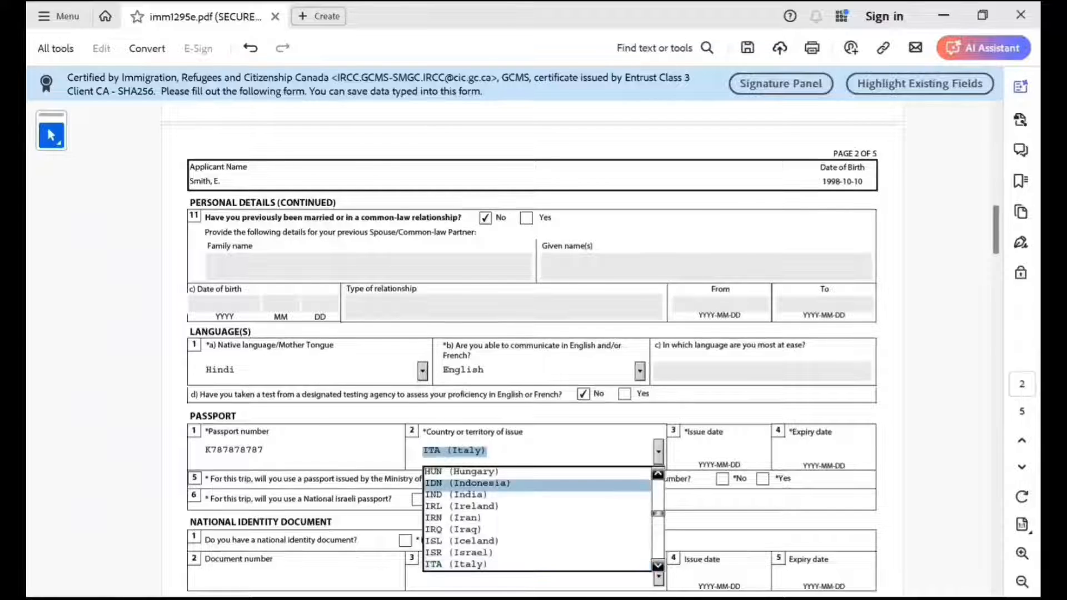
click(456, 494)
Enter 2022-10-09 as the passport's issue date and 2032-10-08 as its expiry date.
key(Tab)
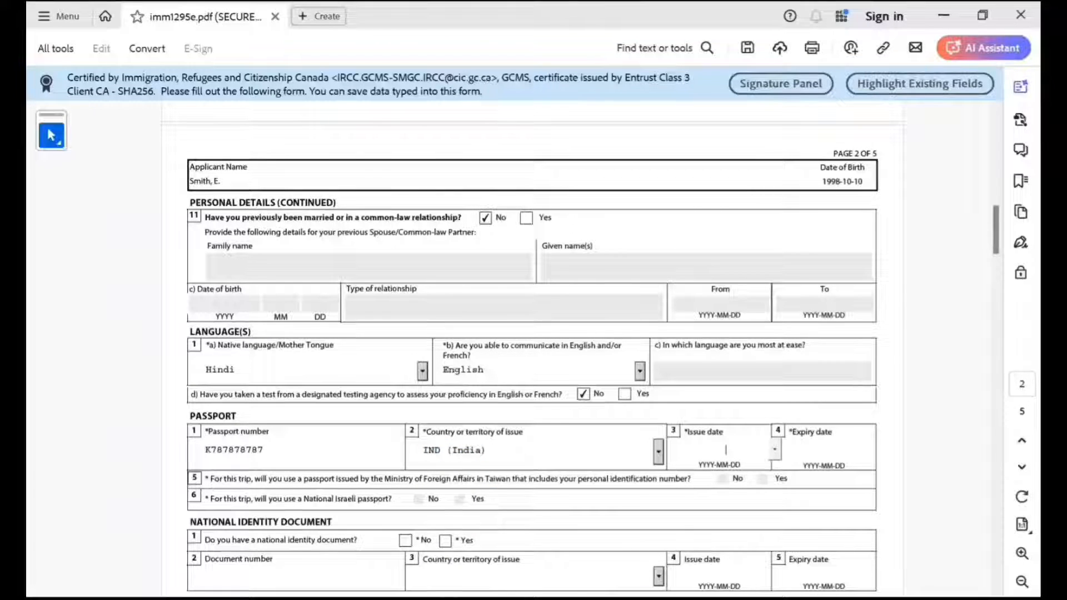
text(2022-10-09)
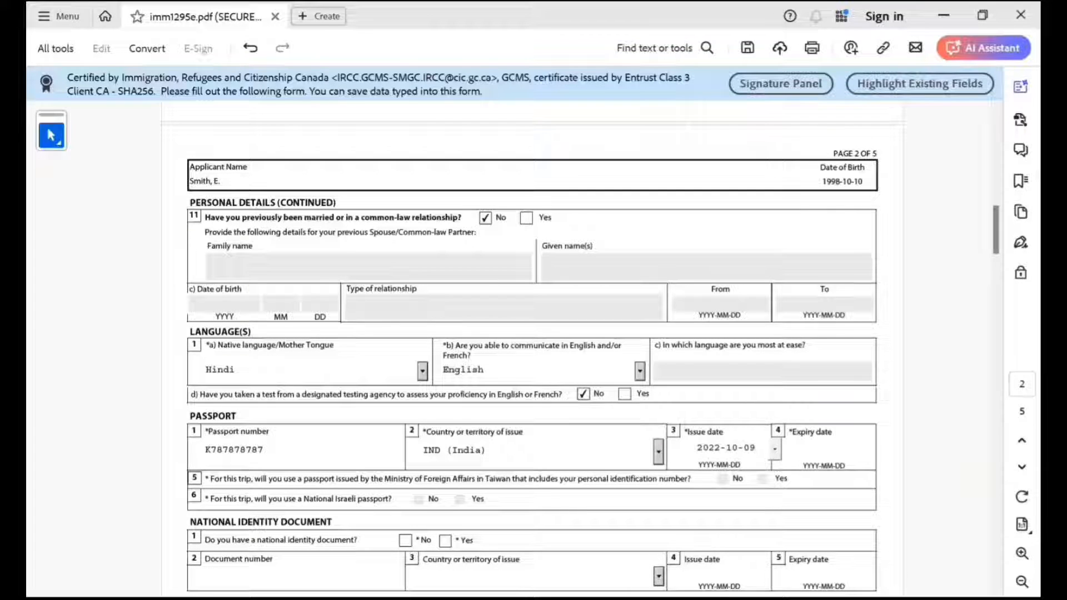
key(Tab)
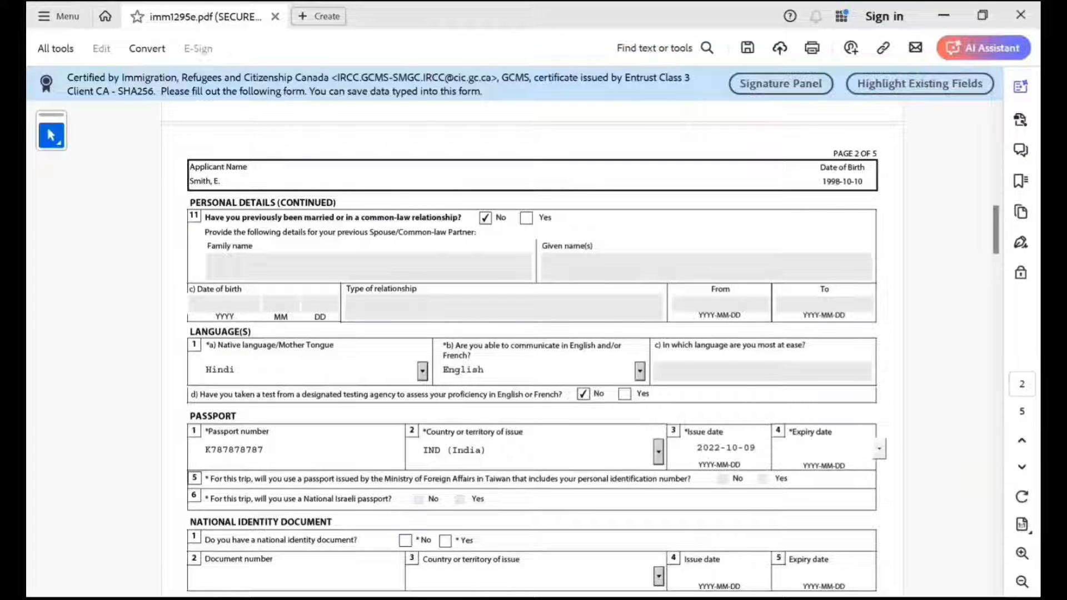
text(2032-10-08)
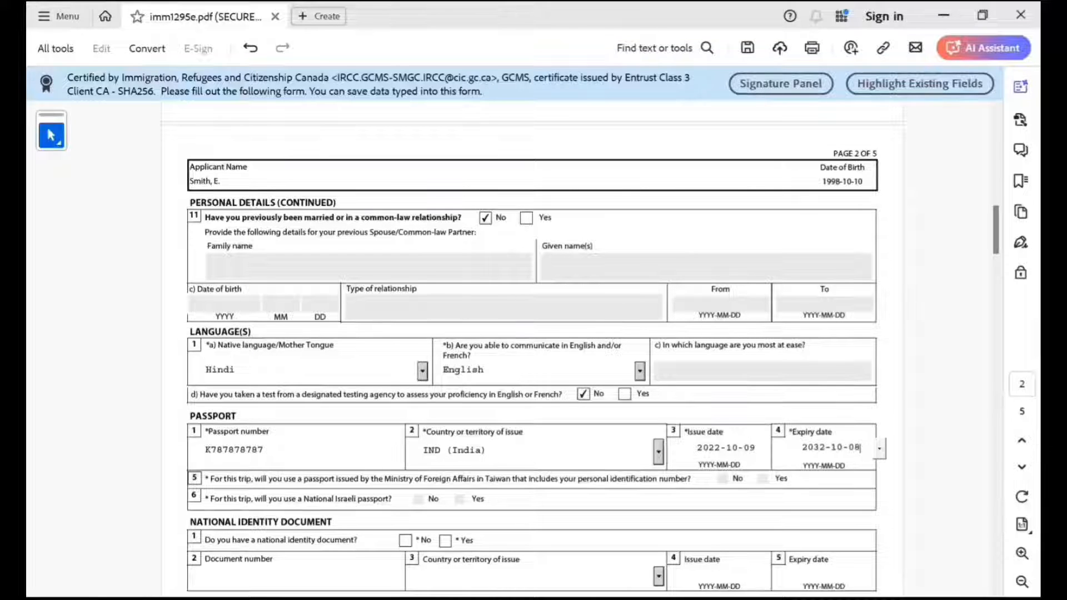
Answer No to having a national identity document and No to being a lawful permanent resident of the United States.
scroll(524, 349, down, 3)
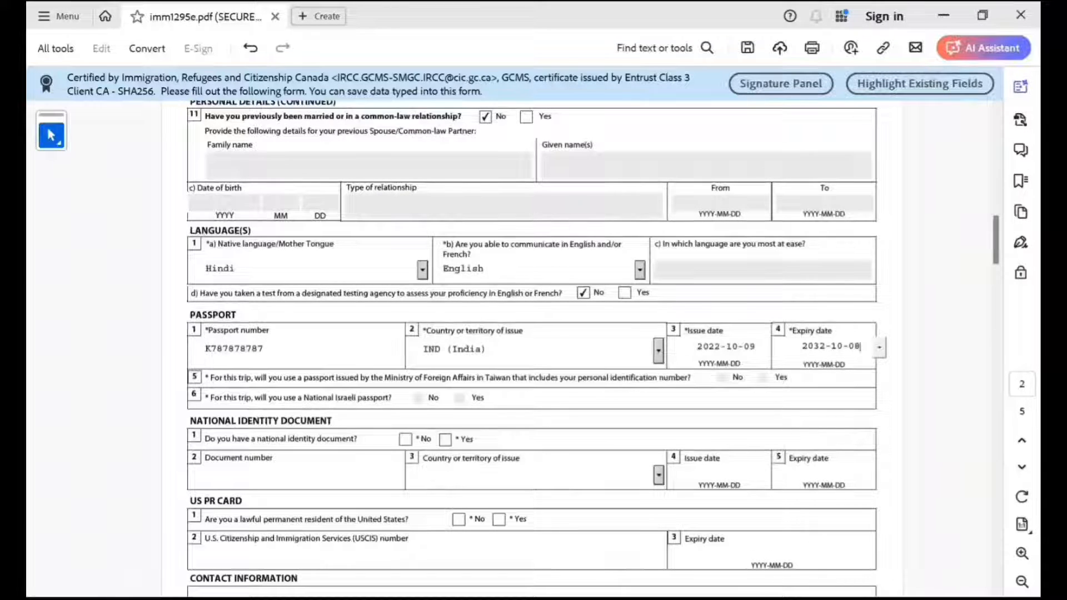
scroll(531, 344, down, 2)
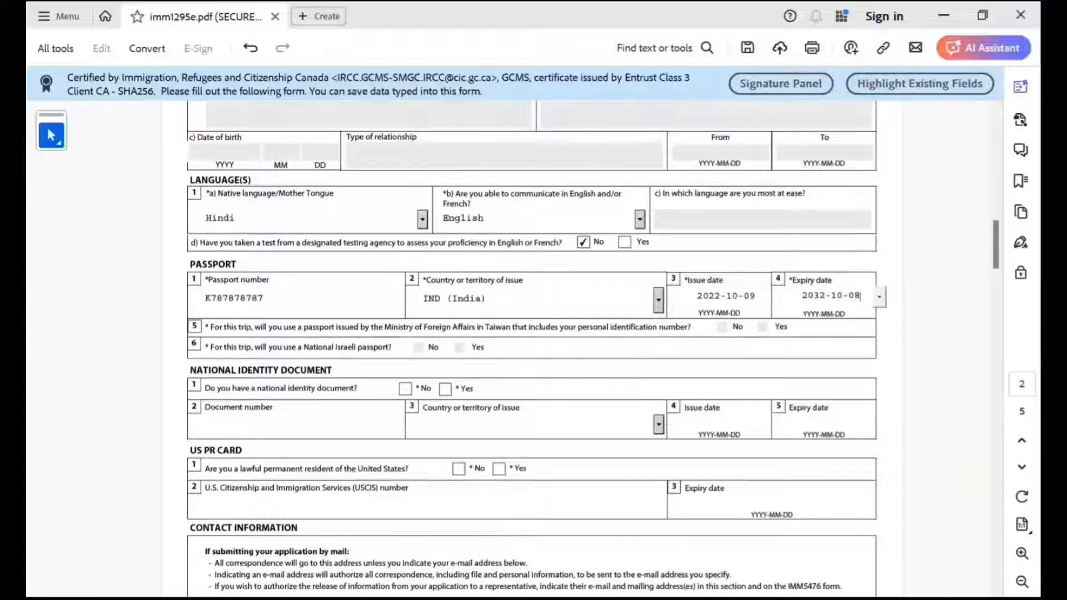
click(445, 389)
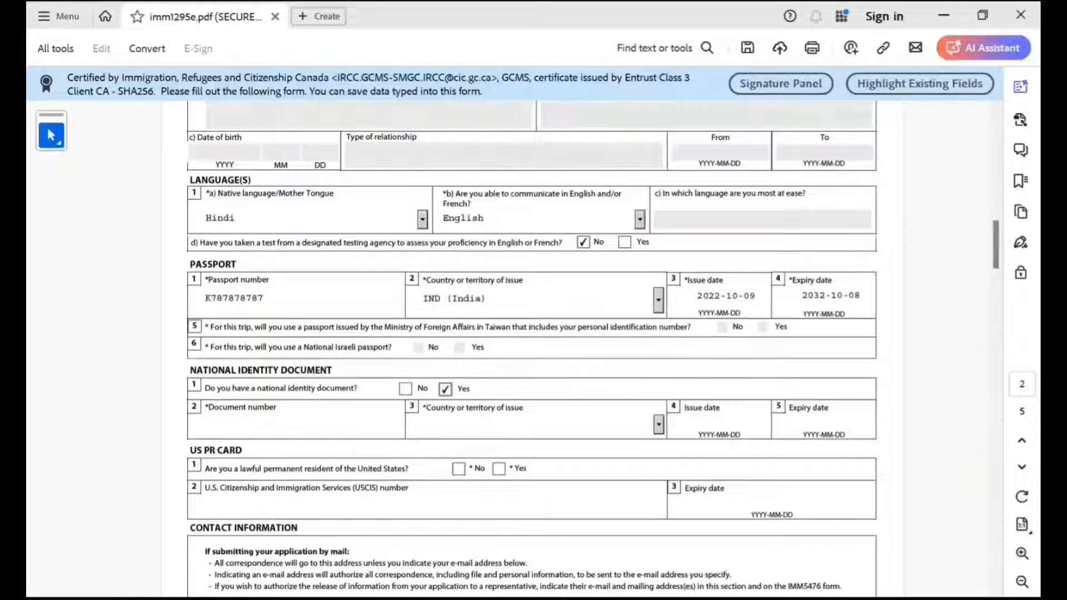
scroll(532, 349, down, 2)
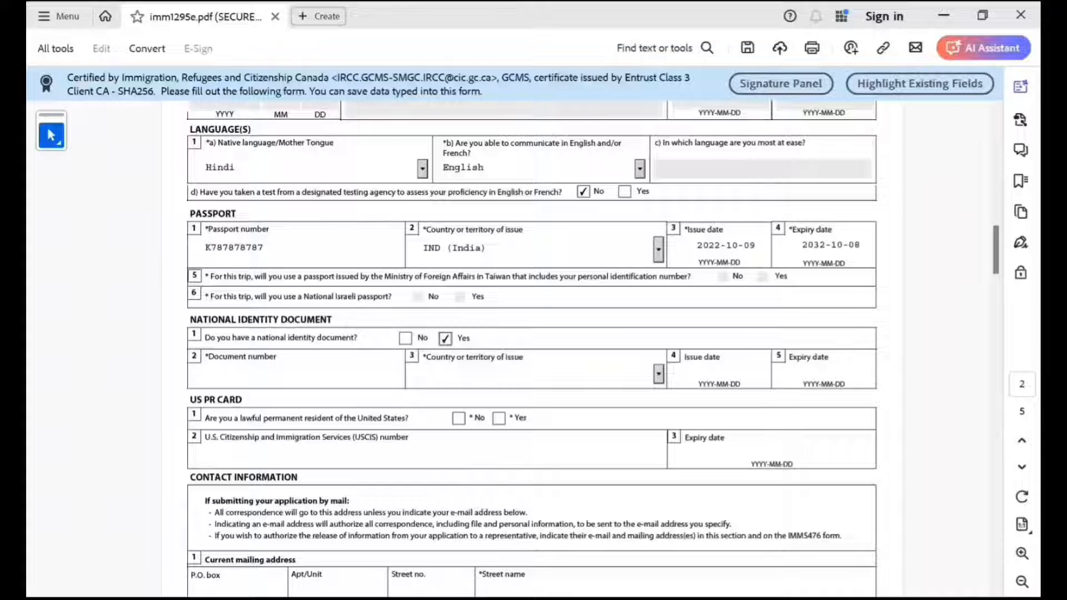
click(405, 339)
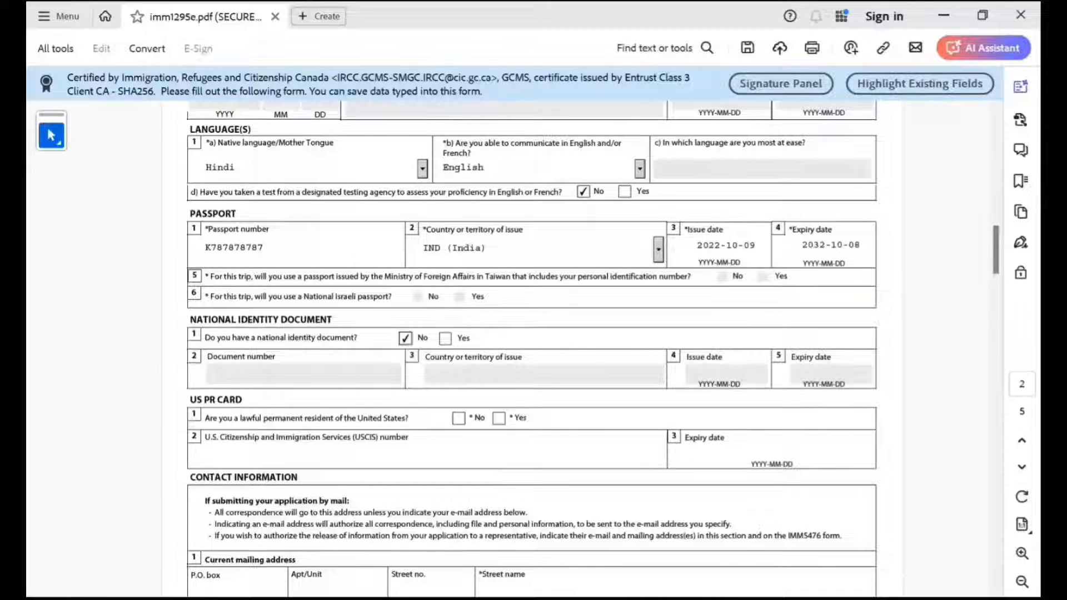
scroll(532, 350, down, 1)
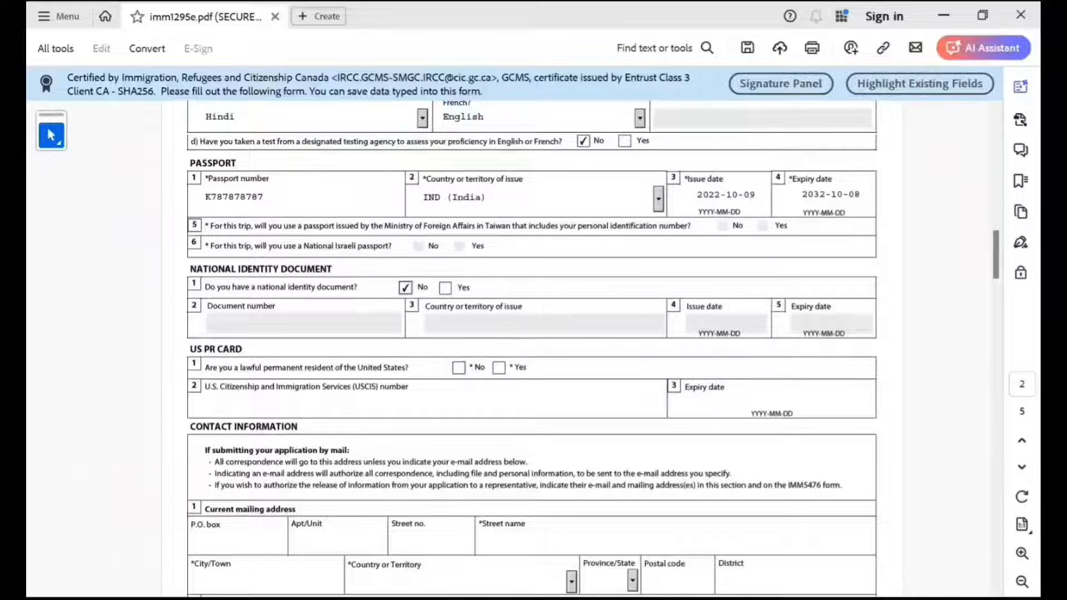
click(459, 368)
Enter the street number and street name of the current mailing address in the contact information.
scroll(458, 368, down, 6)
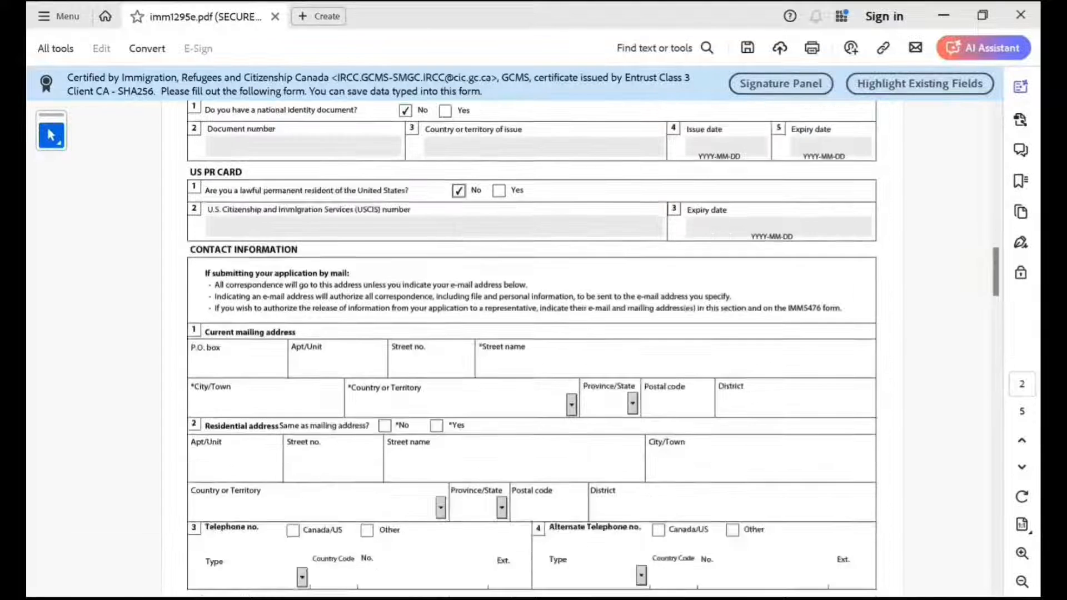
click(405, 364)
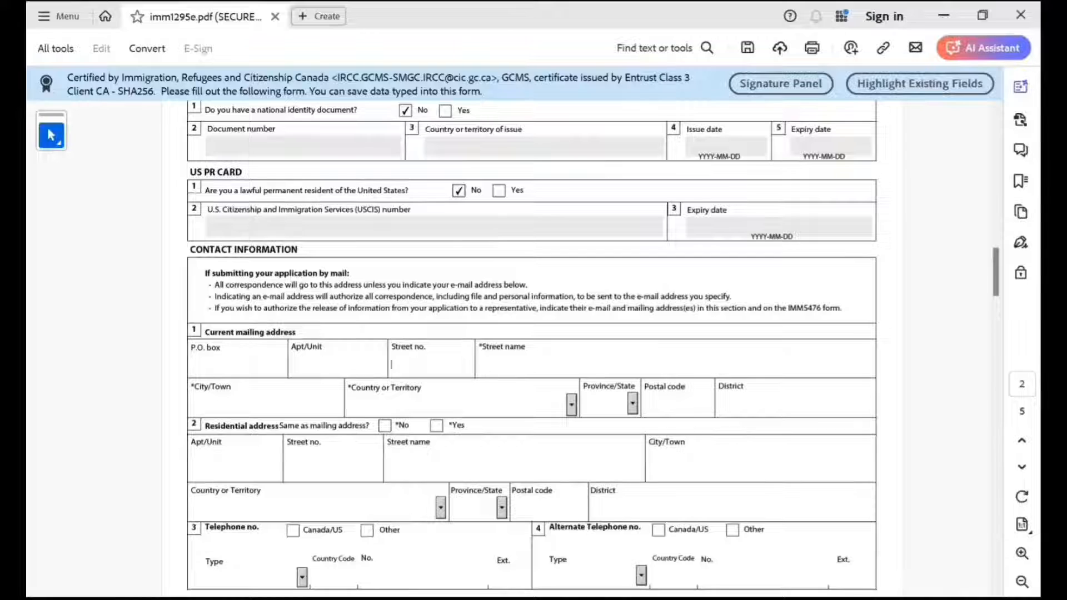
text(222)
click(480, 364)
text(mns xm xsnm)
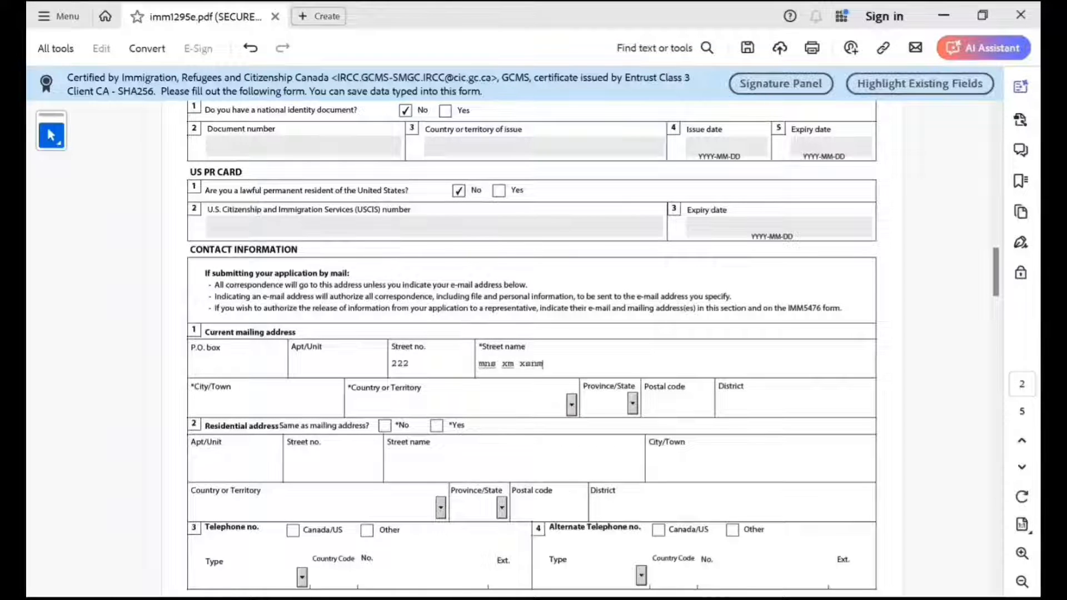
Complete the current mailing address with the city, India as the country, the postal code and the district.
click(192, 403)
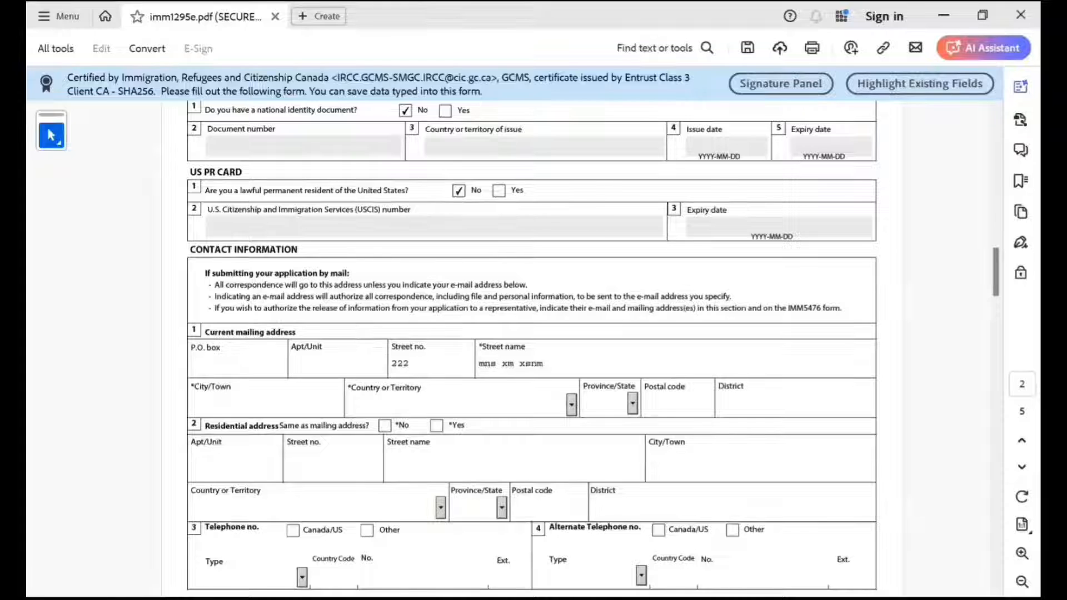
text(New Delhi)
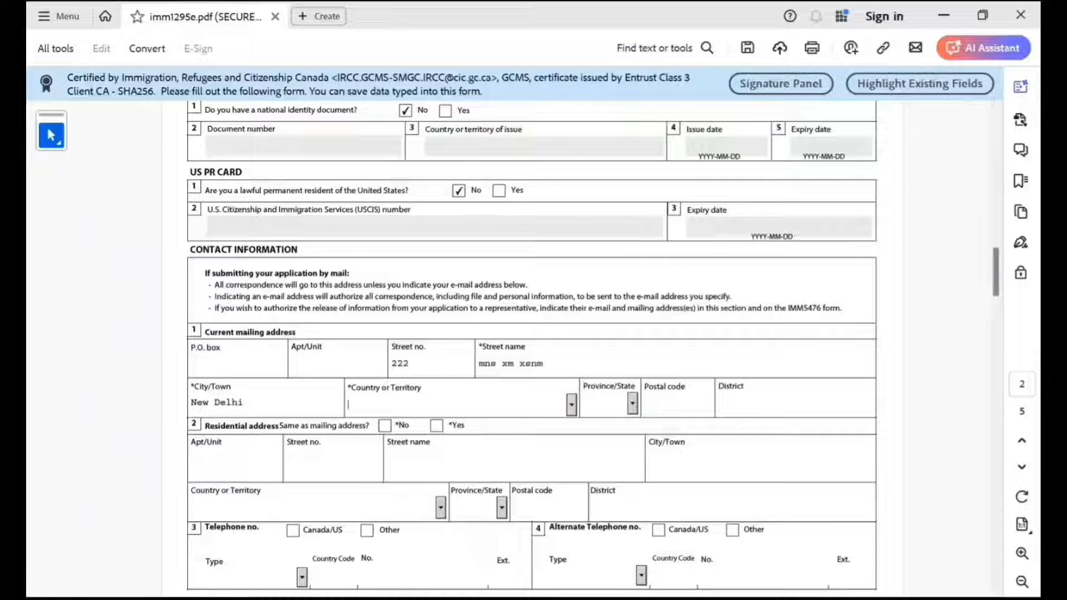
key(Tab)
text(India)
key(Tab)
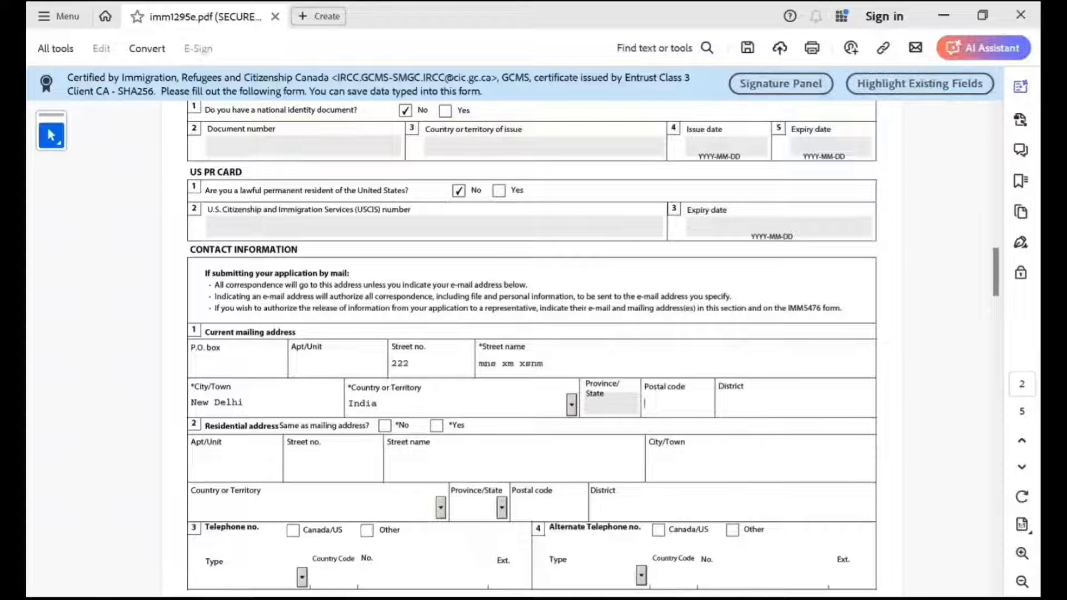
text(988989898)
key(Tab)
text(Del)
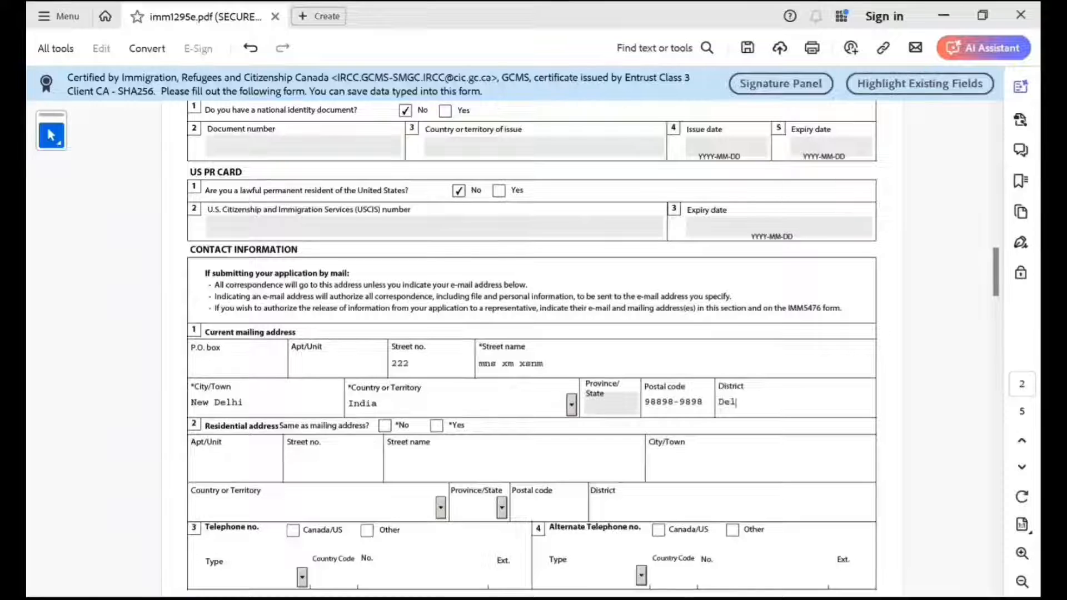
text(hi)
Mark the residential address as the same as the mailing address, and set the main telephone to Other with type Residence.
click(436, 426)
scroll(436, 425, down, 2)
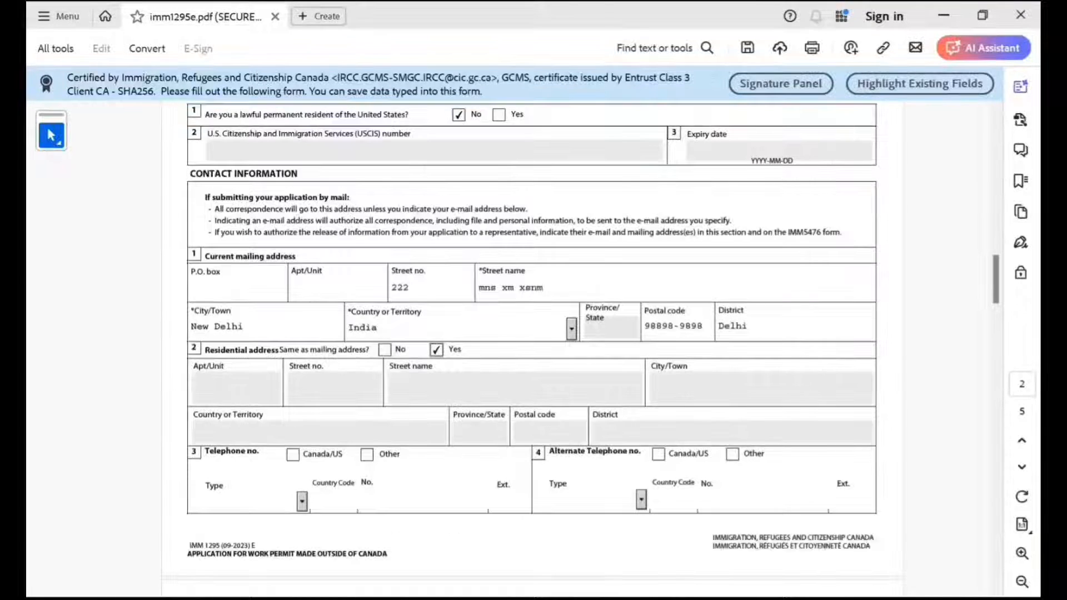
click(367, 454)
click(301, 501)
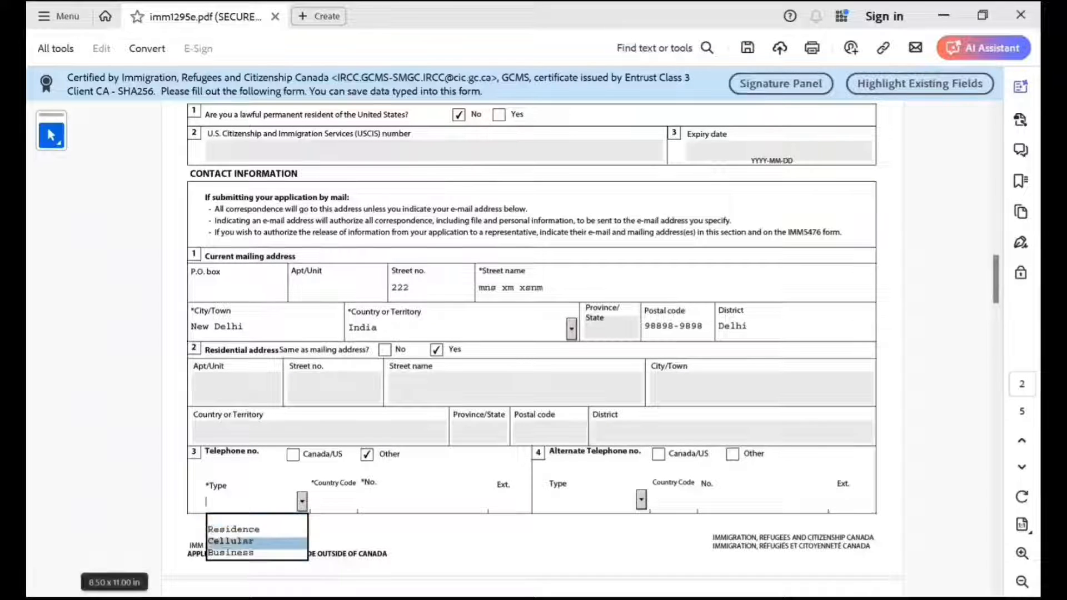
click(234, 529)
Enter country code 91 and the applicant's telephone number for the residence phone.
click(334, 501)
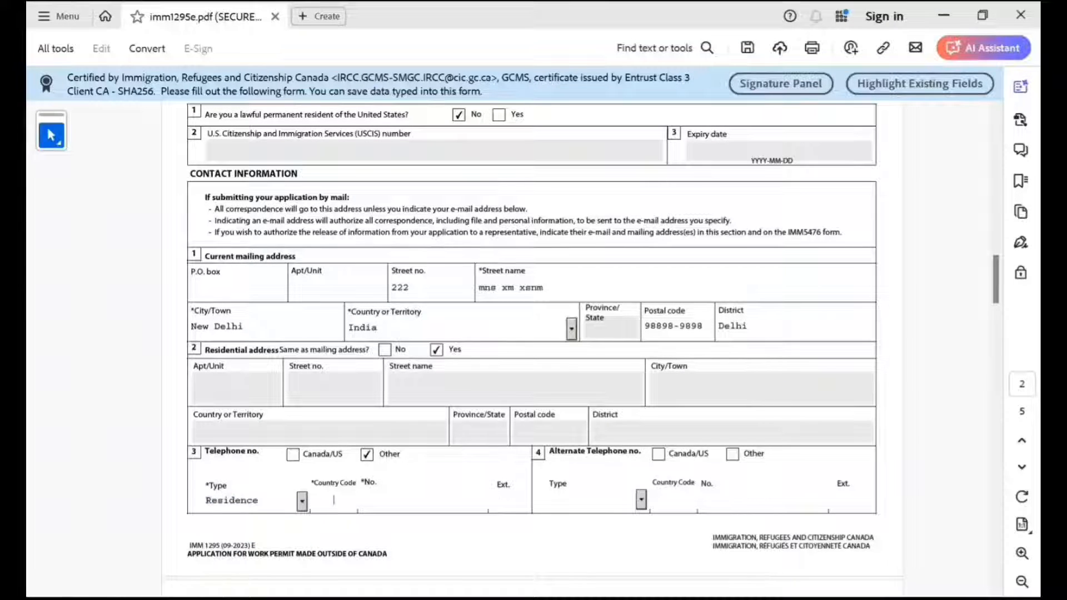
text(91)
key(Tab)
text(9999999)
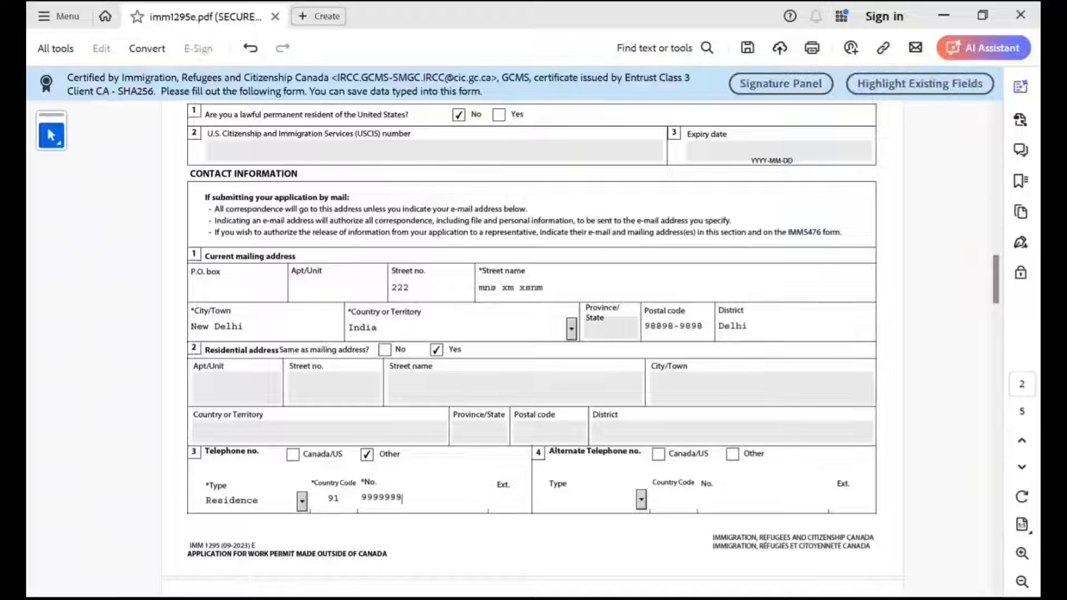
text(89889898989)
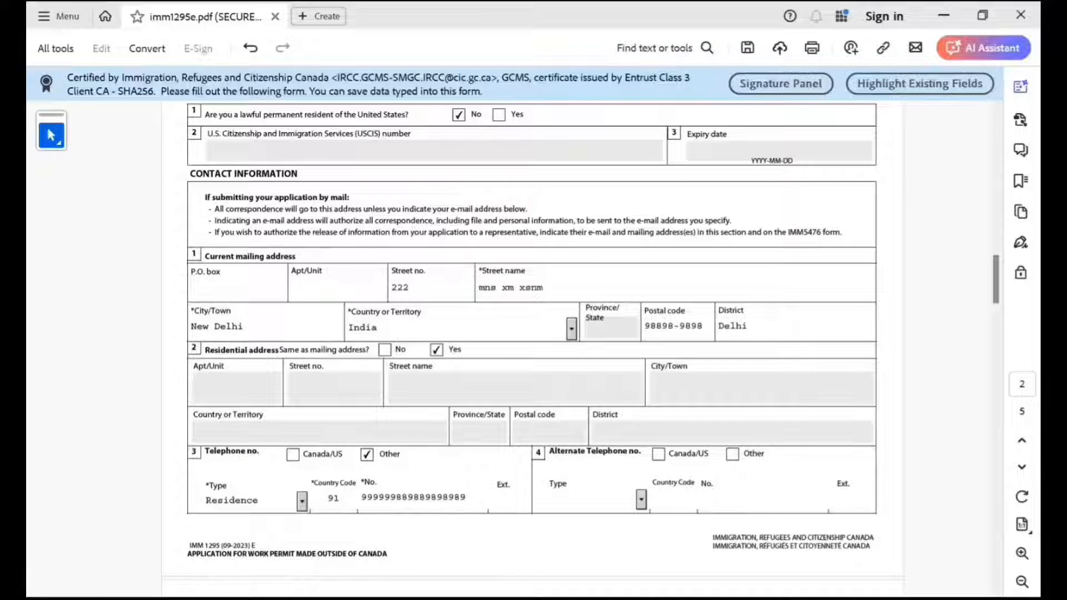
key(Tab)
Fill in the applicant's e-mail address on page 3 of the form.
scroll(532, 350, down, 5)
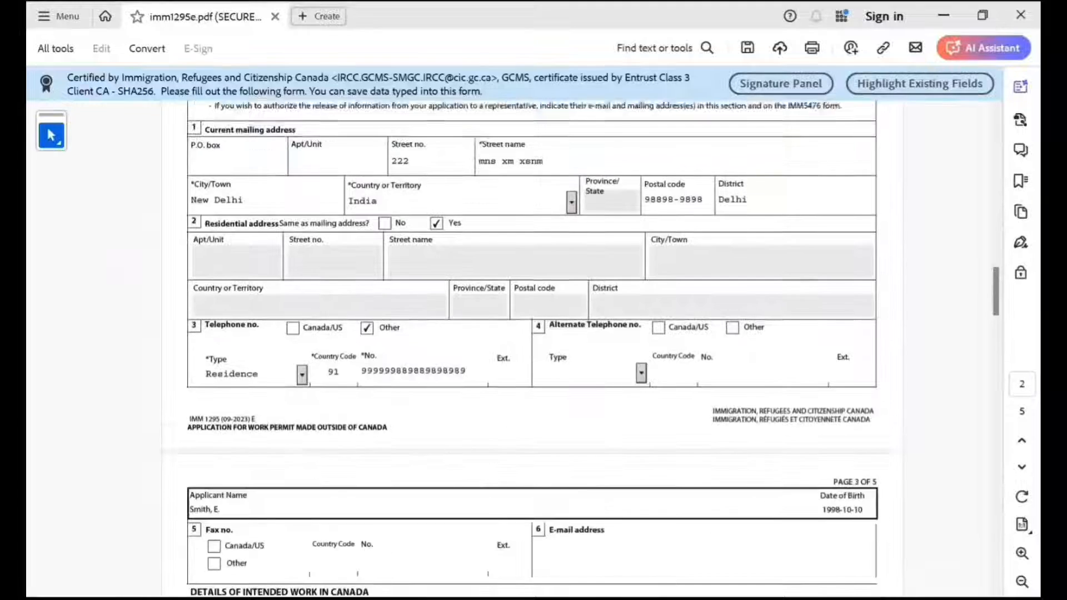
scroll(532, 350, down, 4)
scroll(532, 350, down, 1)
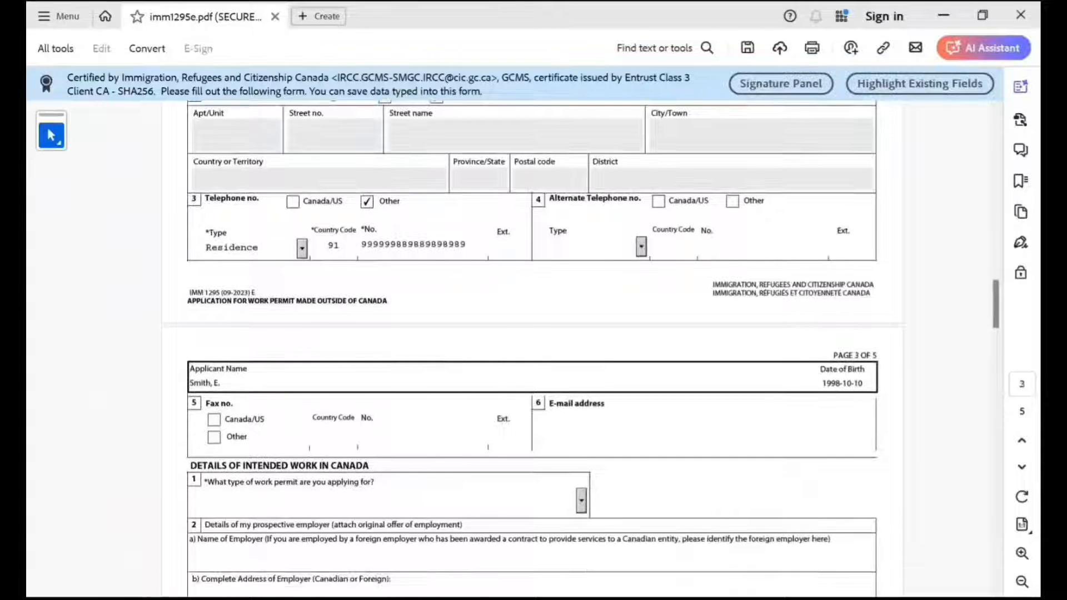
click(550, 429)
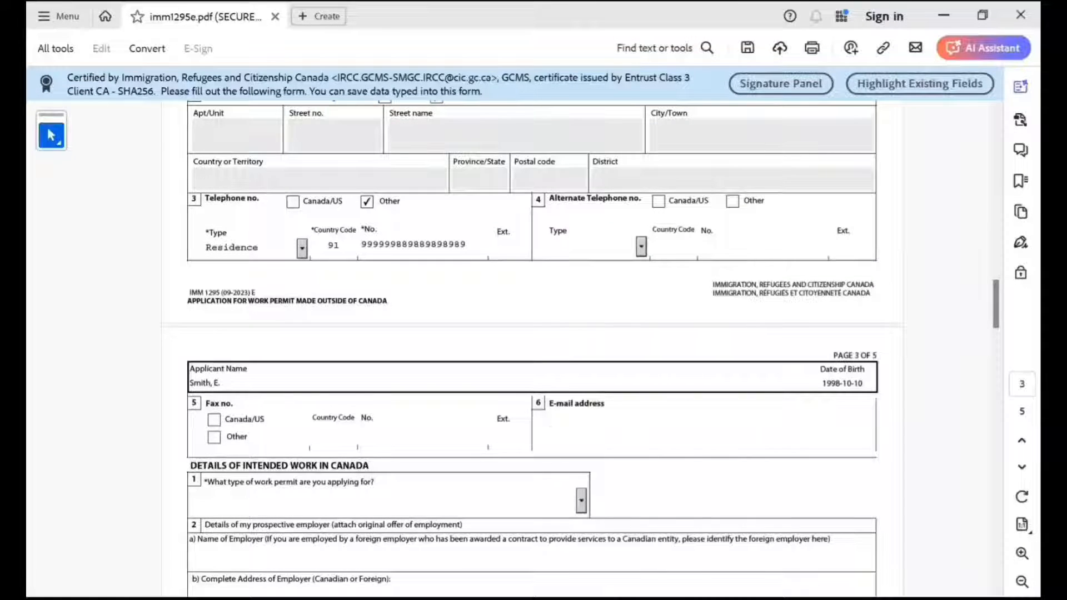
text(njjnjnjnjn@njnj)
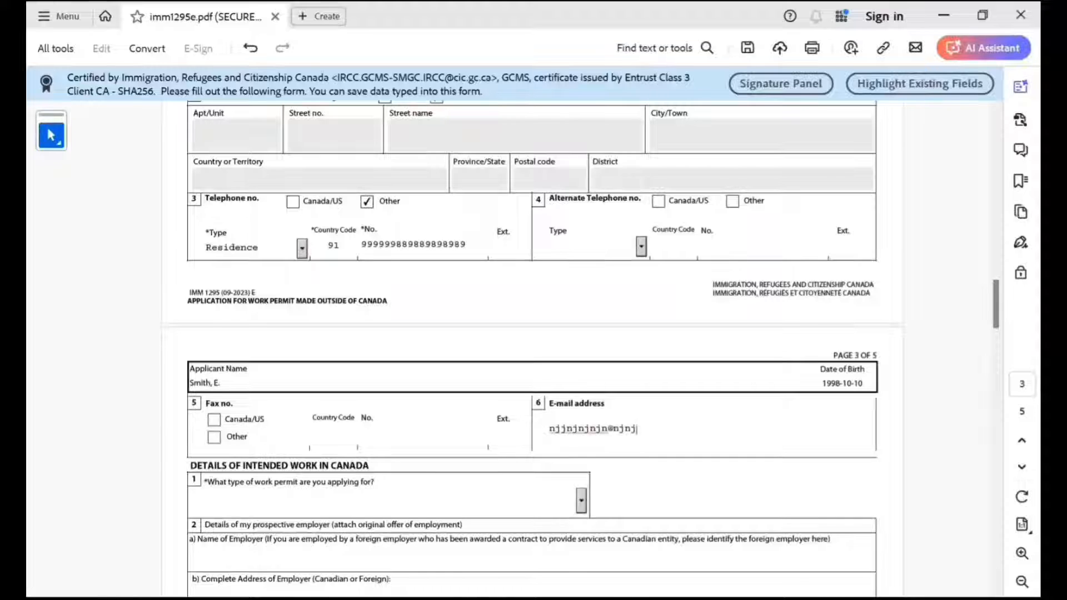
text(njn.com)
Set the type of work permit being applied for to Open Work Permit in the details of intended work.
scroll(531, 333, down, 3)
scroll(532, 333, down, 2)
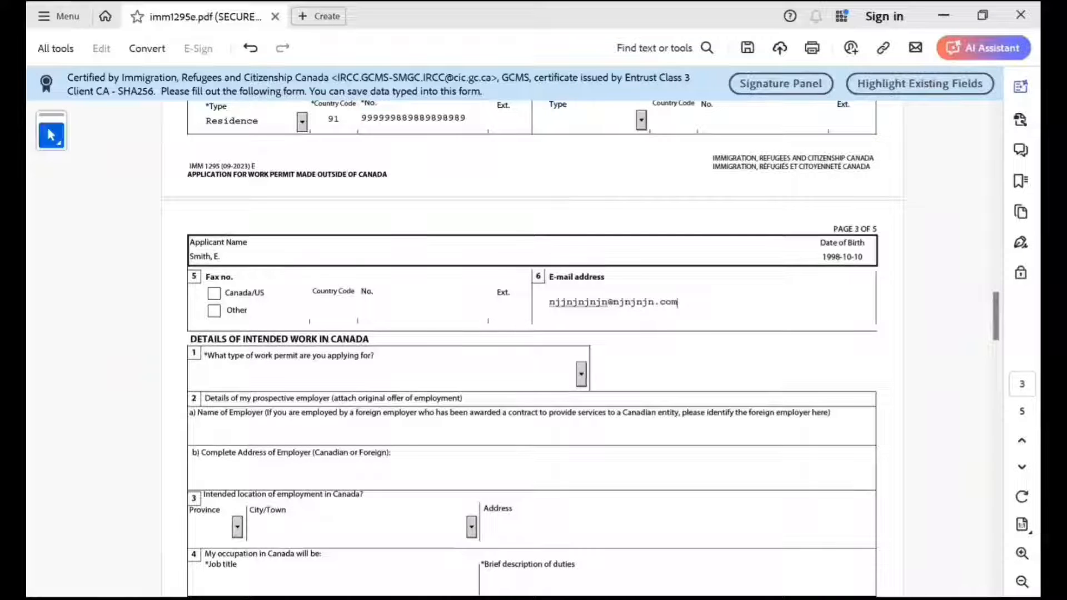
click(581, 374)
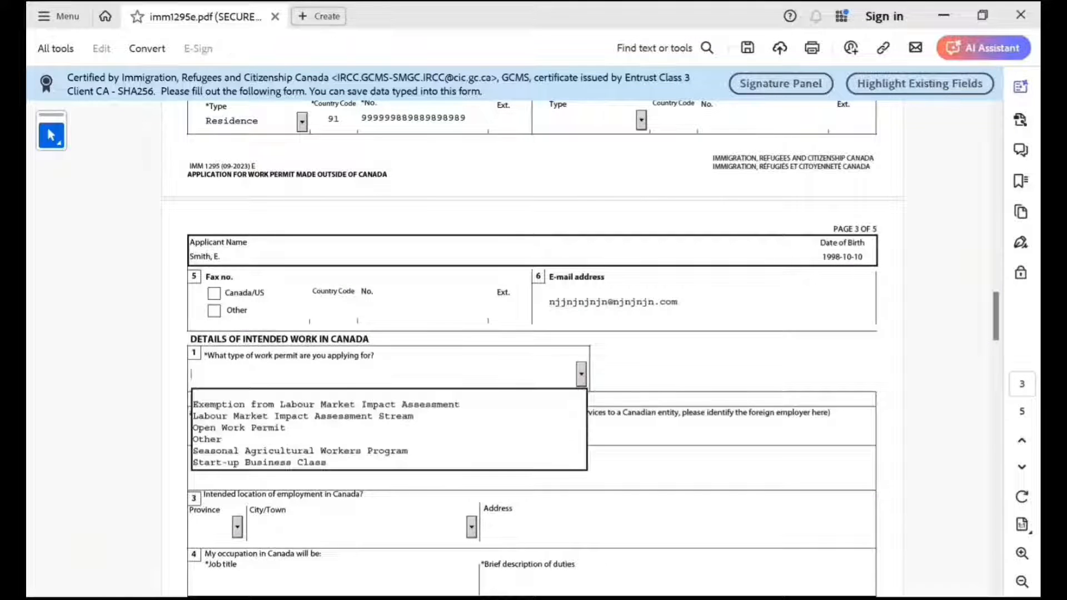
key(Up)
key(Return)
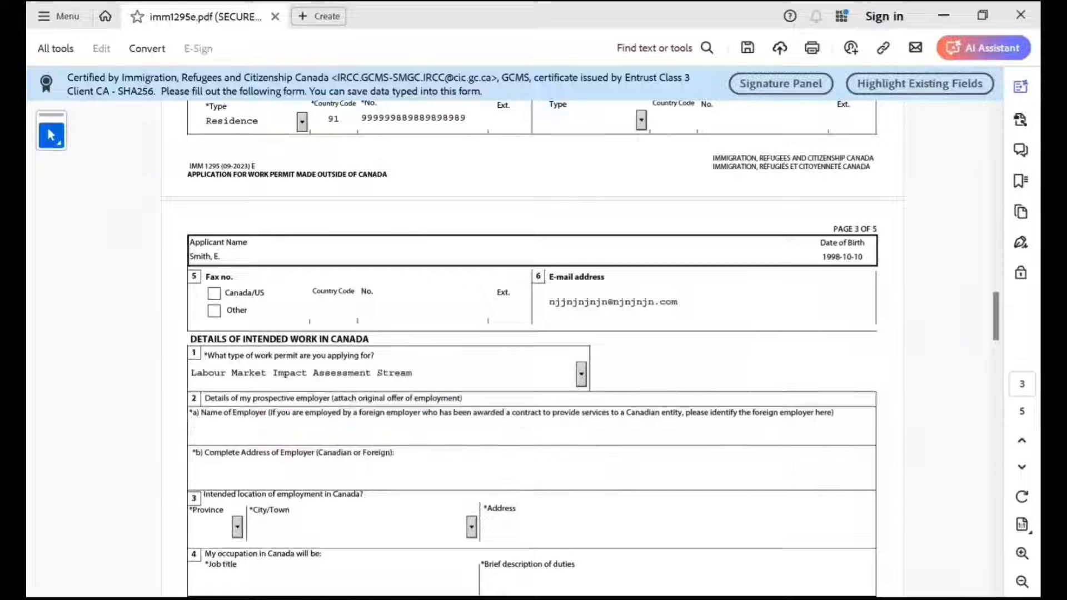
click(581, 375)
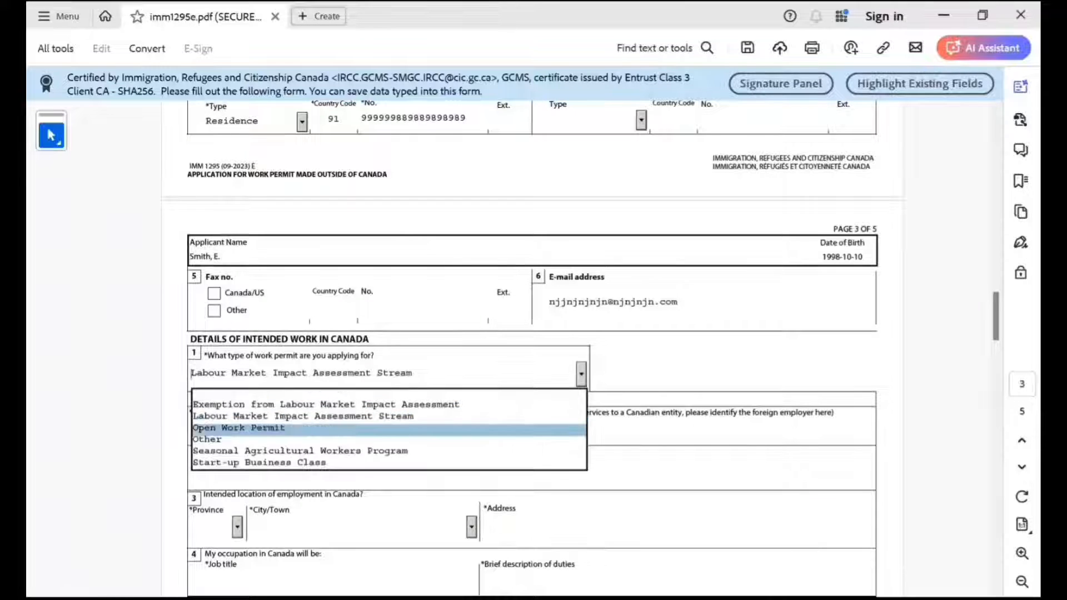
key(Return)
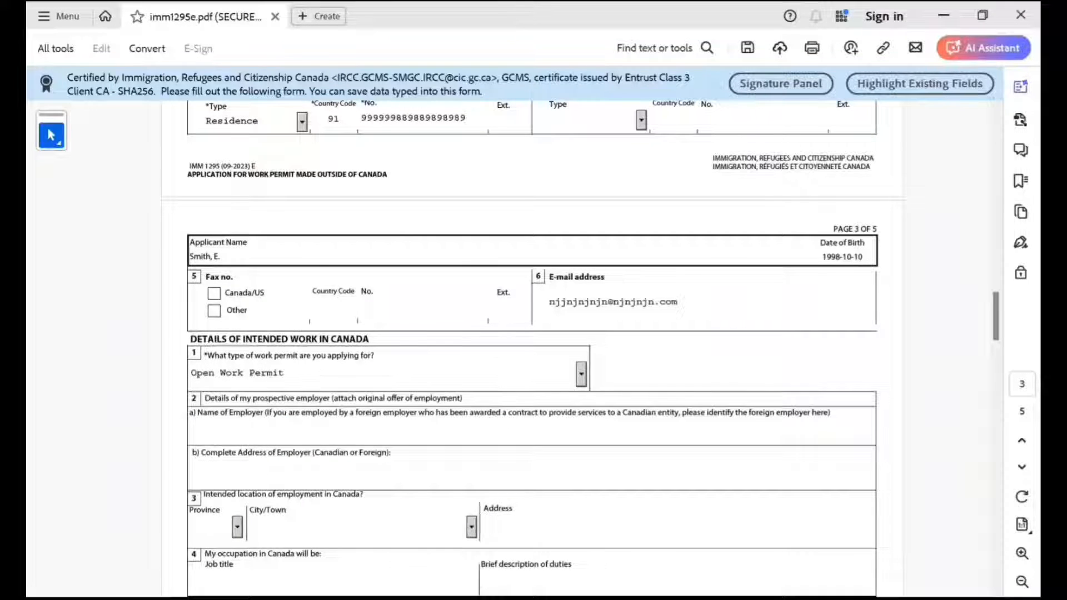
scroll(532, 348, down, 1)
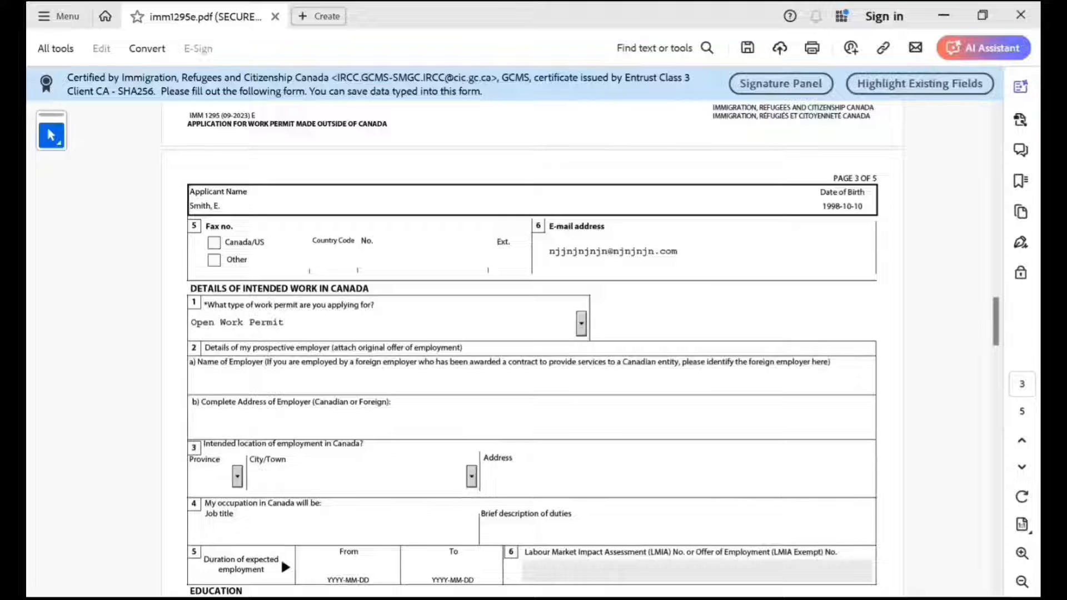
scroll(532, 350, down, 1)
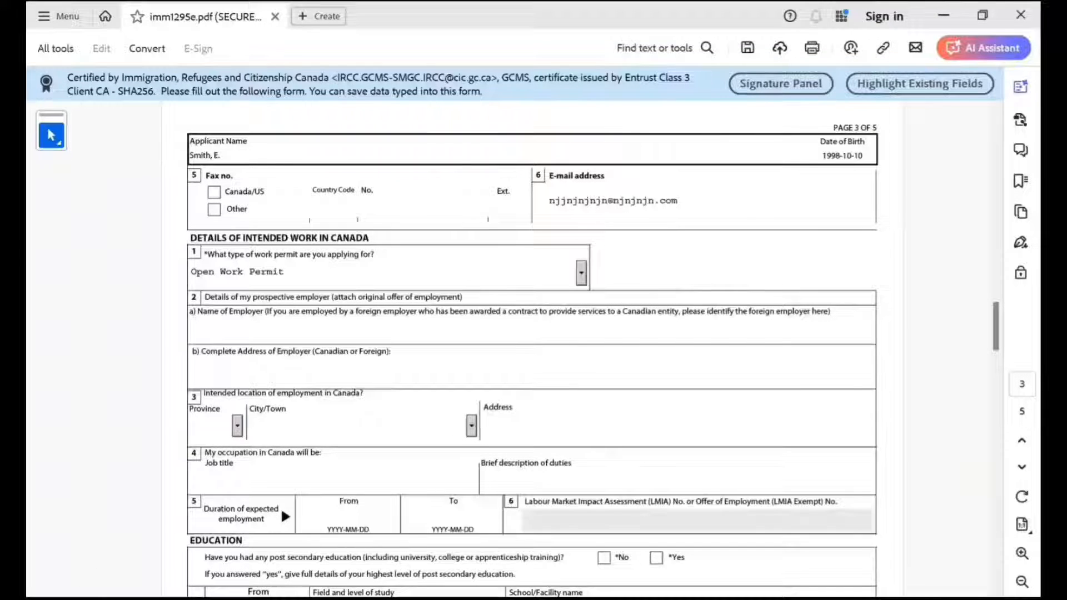
click(237, 426)
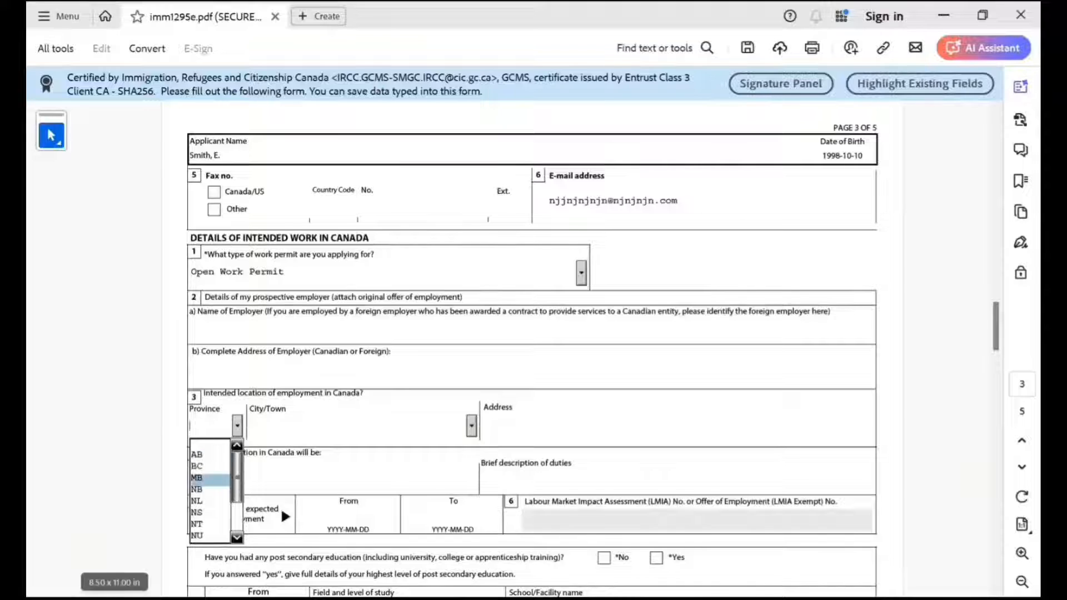
scroll(211, 483, down, 2)
key(Up)
key(Up)
key(Return)
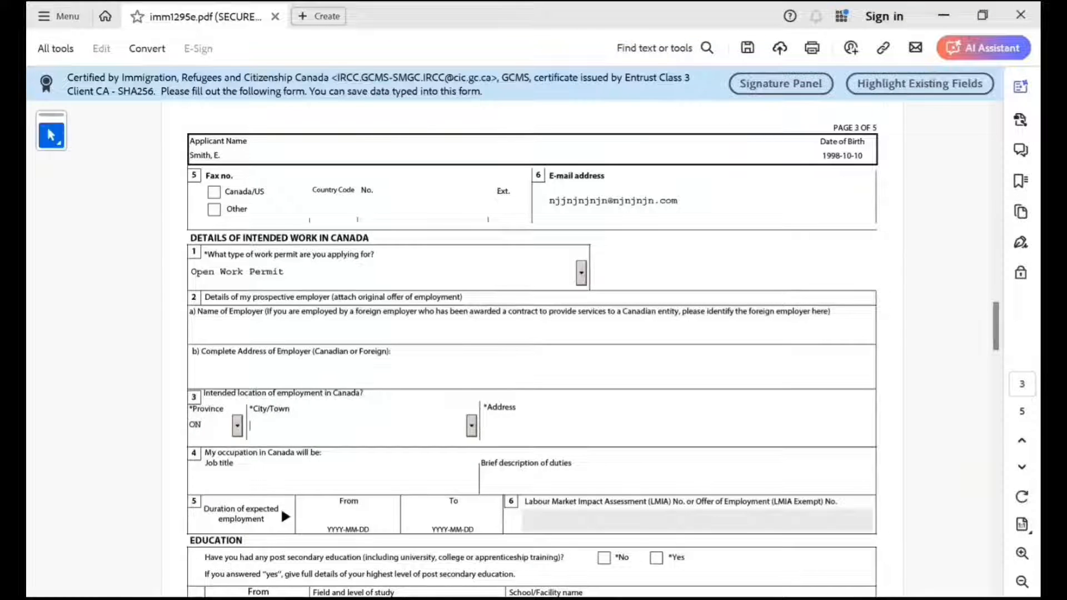
text(Tara)
click(237, 425)
key(Return)
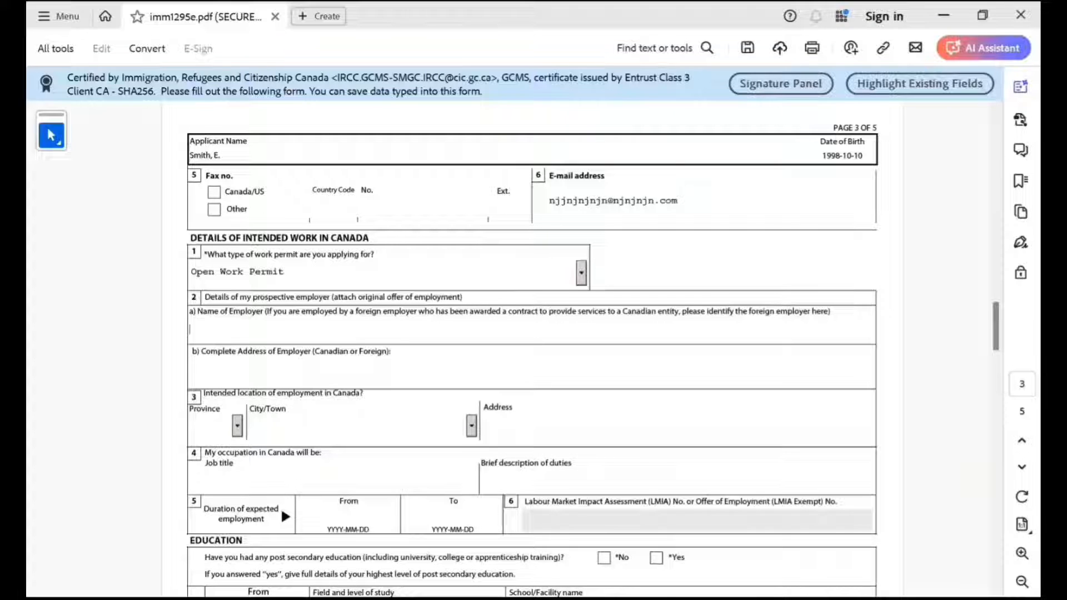
Answer Yes to having post secondary education and set the start of the study period to 2016-07.
scroll(532, 349, down, 1)
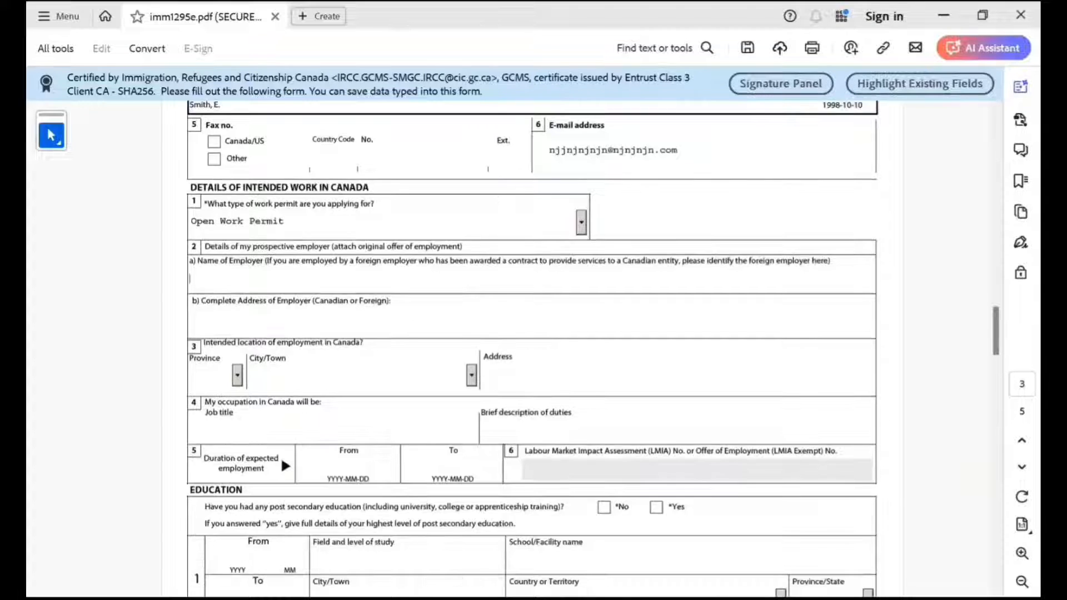
click(205, 430)
scroll(531, 348, down, 1)
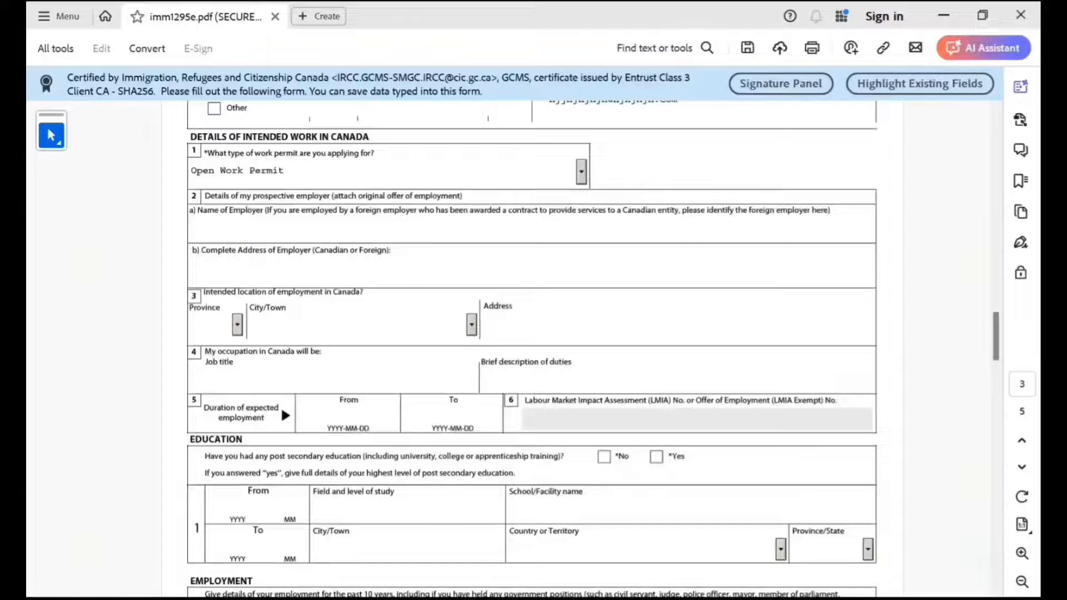
scroll(532, 350, down, 1)
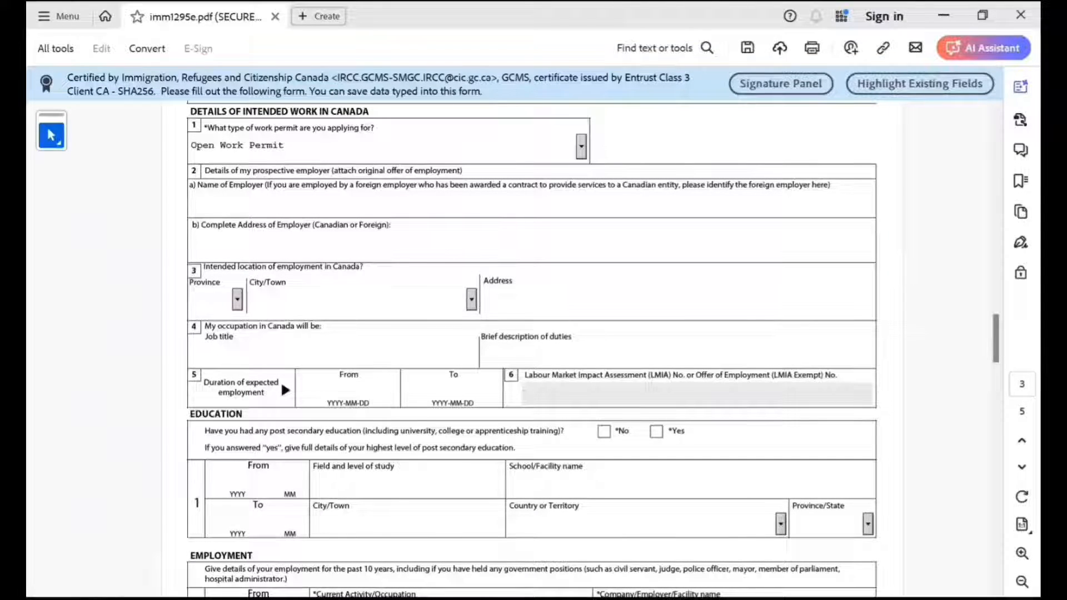
scroll(532, 350, down, 4)
scroll(532, 350, down, 1)
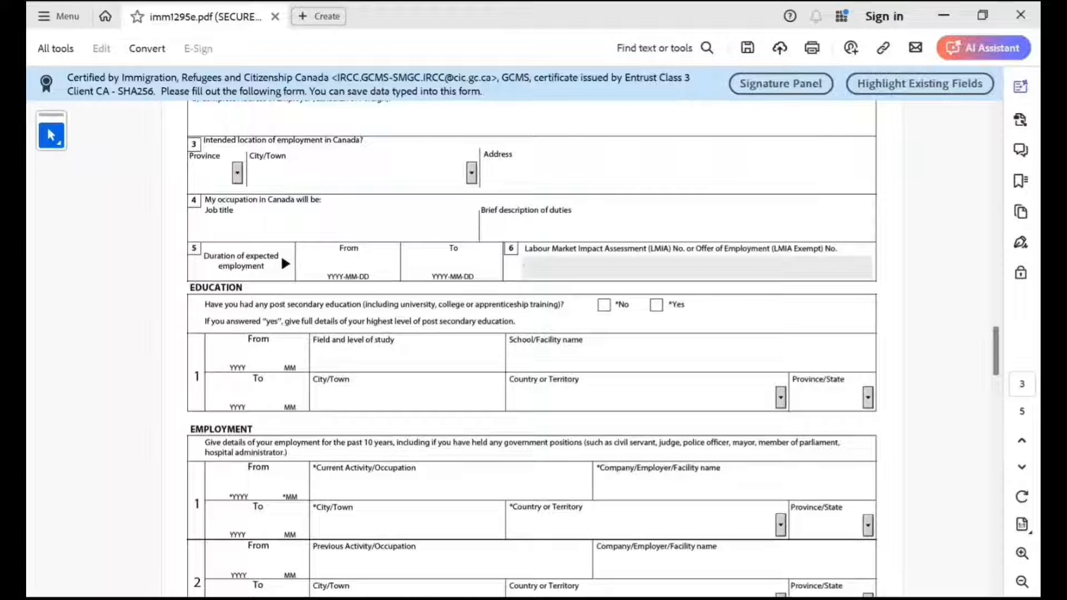
click(656, 305)
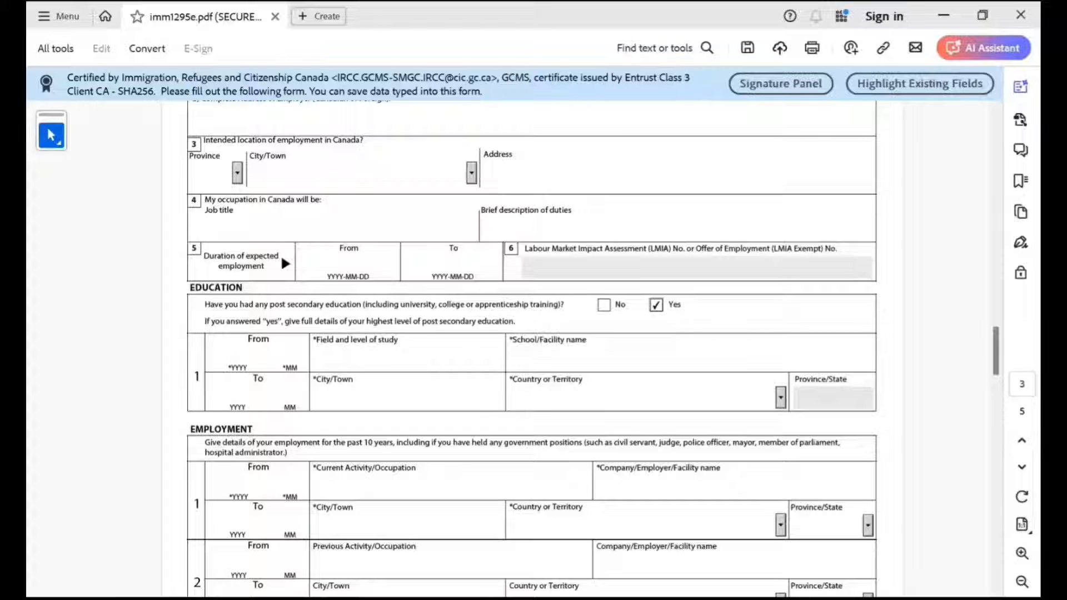
click(238, 355)
text(20160)
text(7)
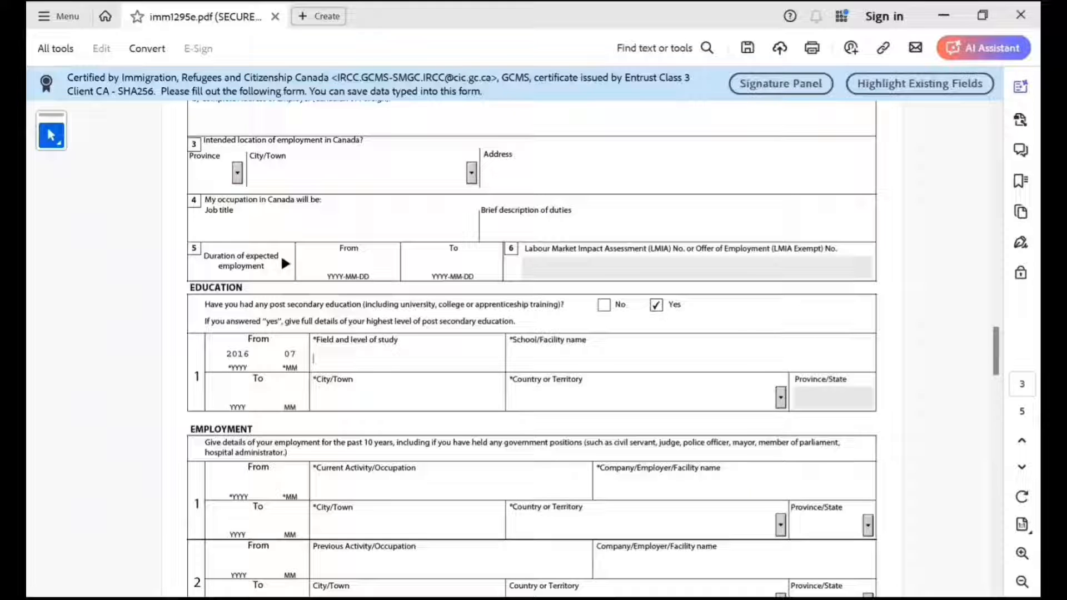
text(B)
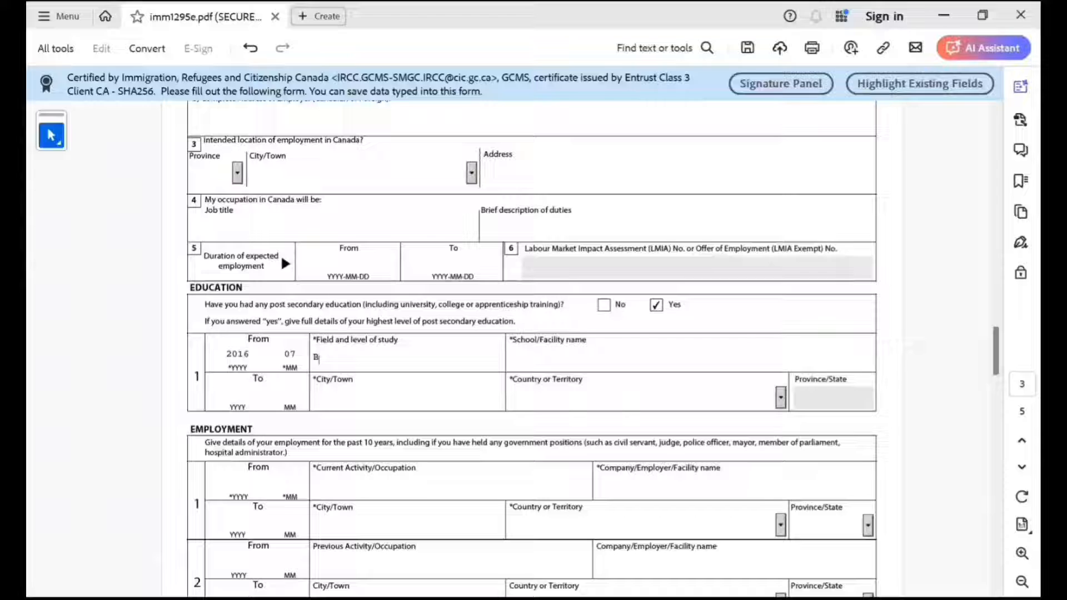
text(achelors o)
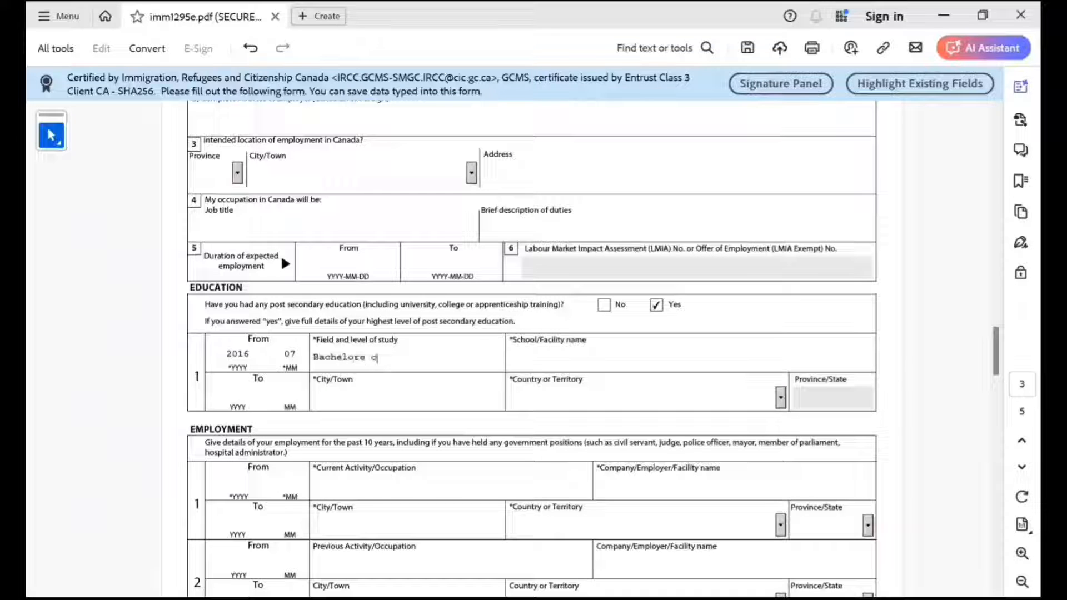
text(f Science)
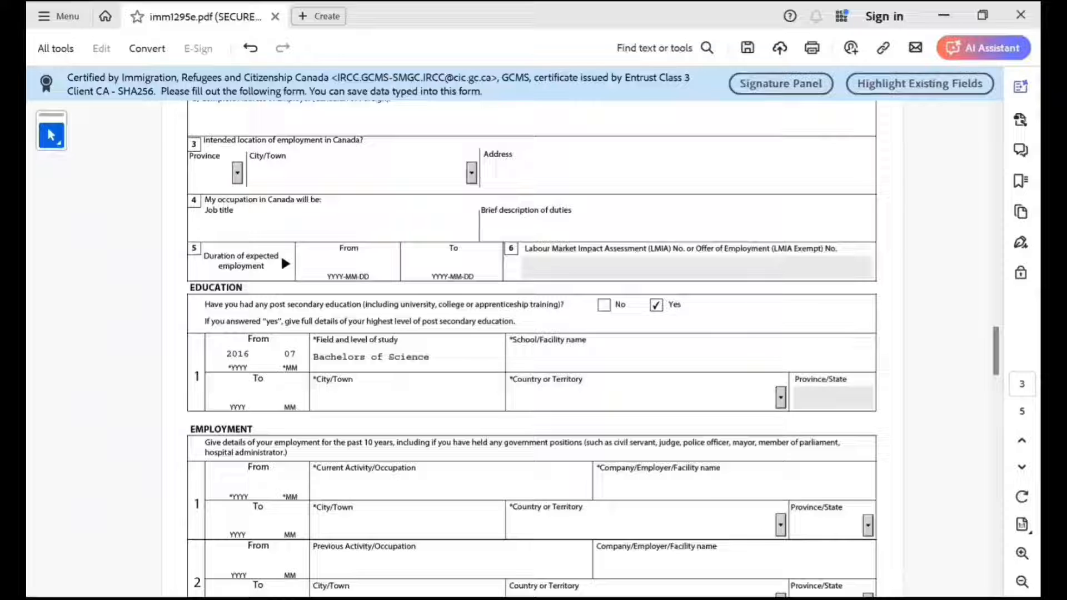
Enter Bachelors of Science as the field and level of study and new Delhi Scientist School as the school name.
key(Tab)
text(new Delhi )
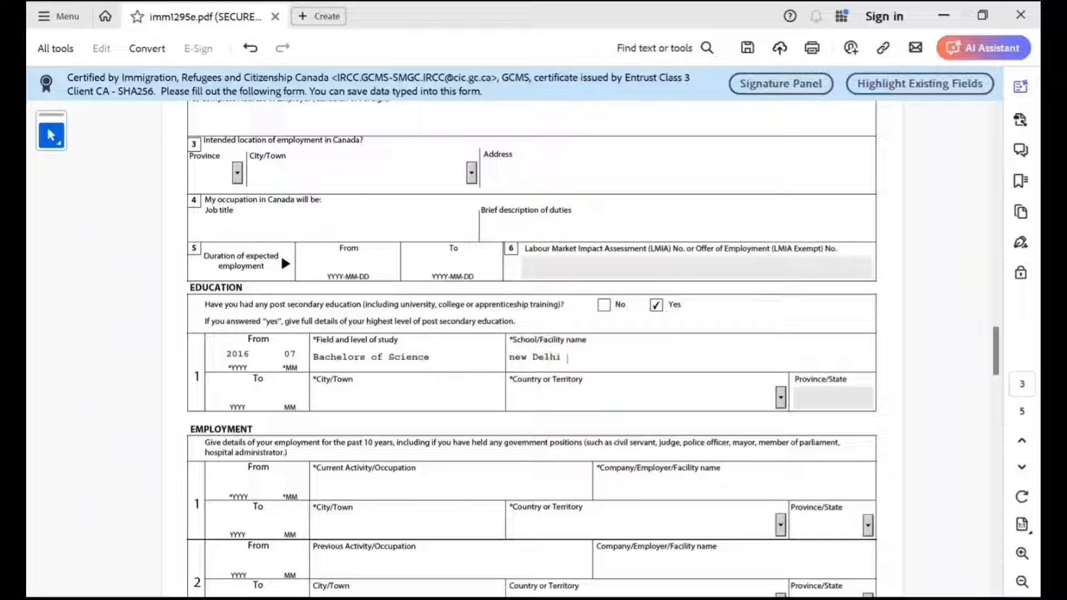
text(Scientist )
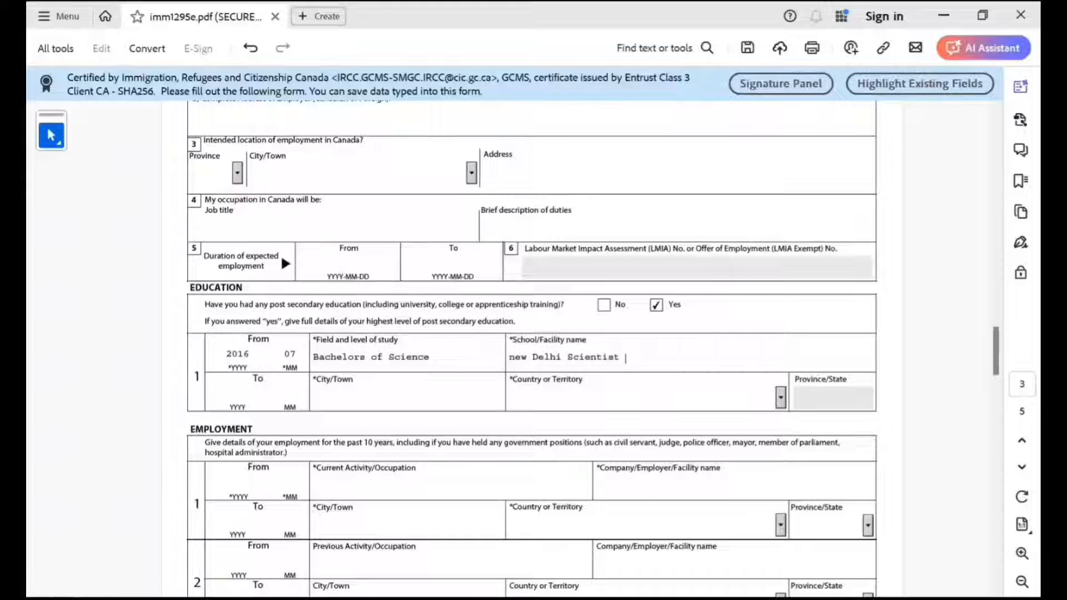
text(School)
Set the school's city to New Delhi and its country to India in the education entry.
scroll(531, 350, up, 1)
click(333, 421)
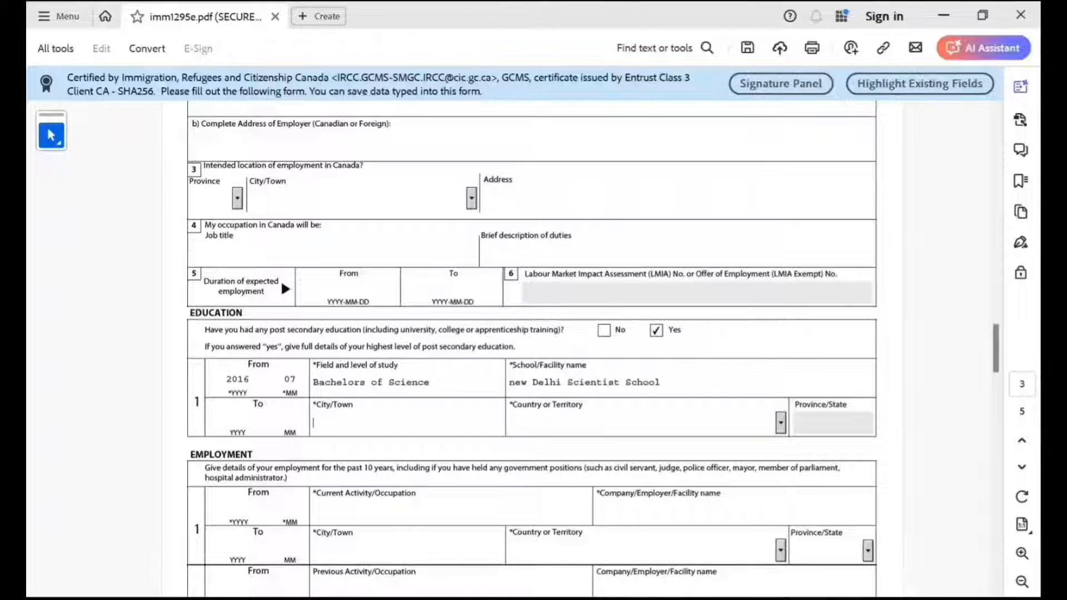
text(New Delhi)
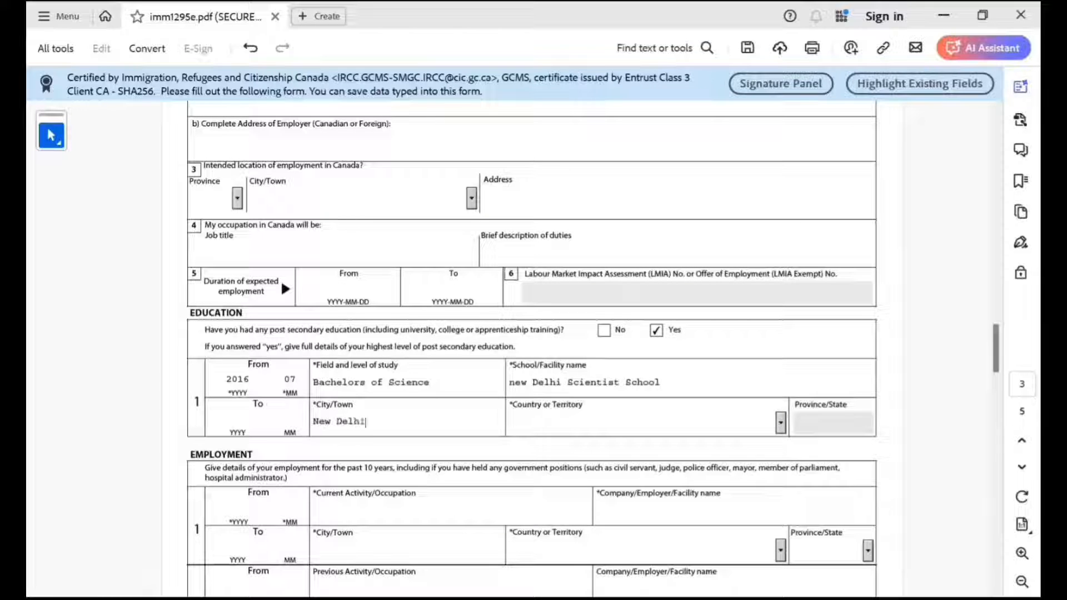
key(Tab)
text(India)
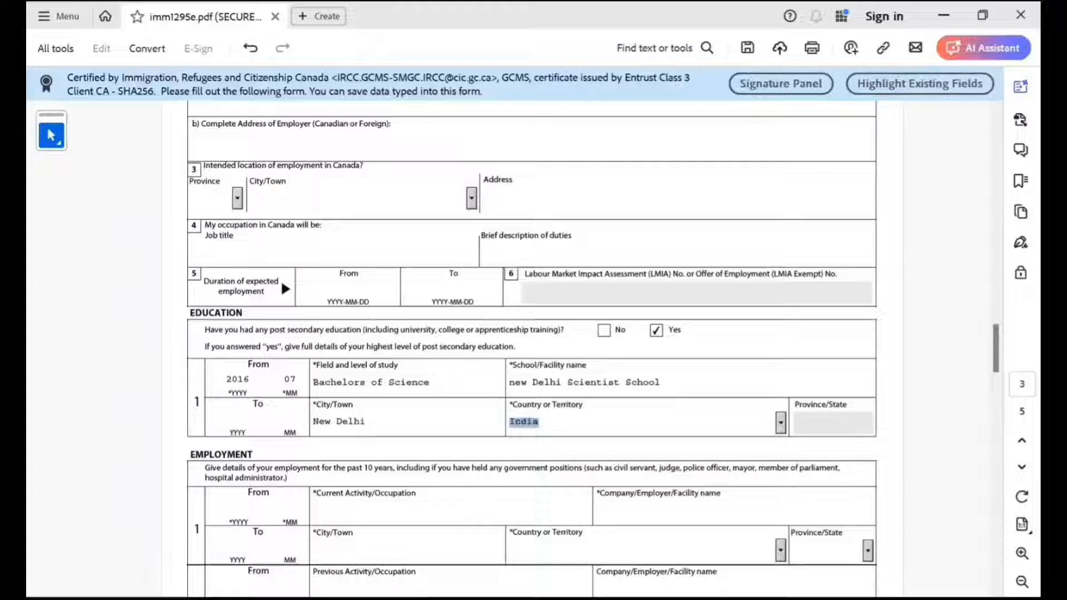
key(Tab)
Set the start date of the first employment entry to 2020-10.
scroll(532, 350, down, 7)
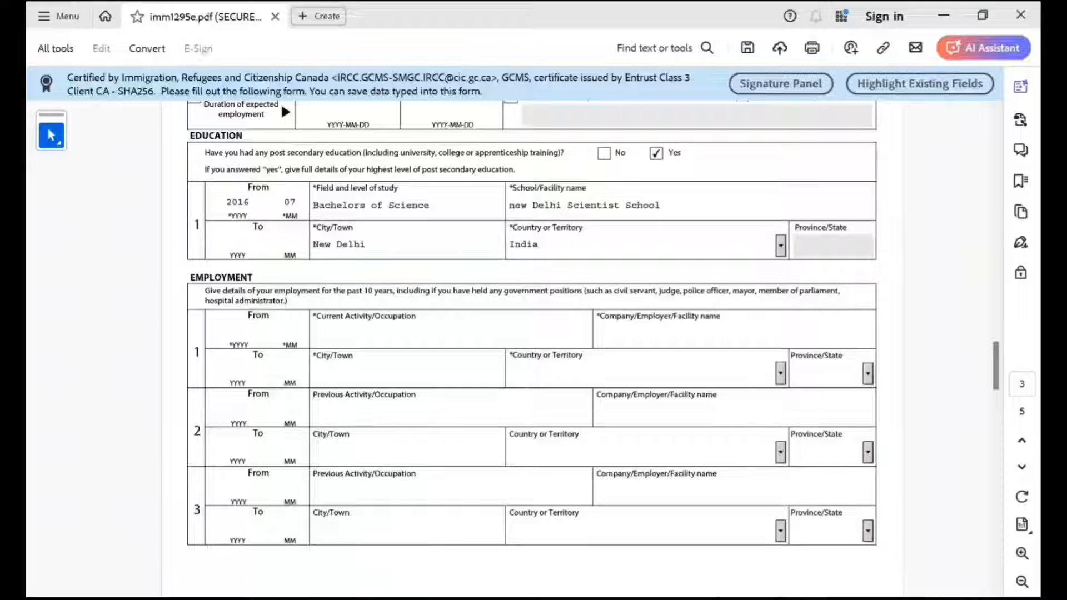
scroll(593, 349, down, 1)
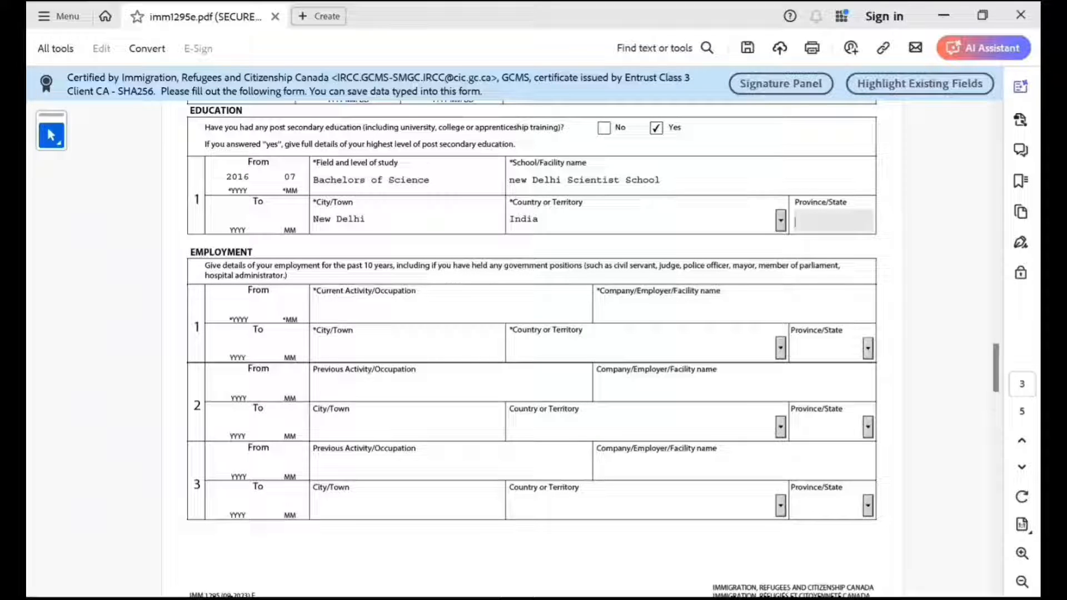
click(239, 306)
scroll(281, 178, up, 3)
scroll(281, 178, down, 4)
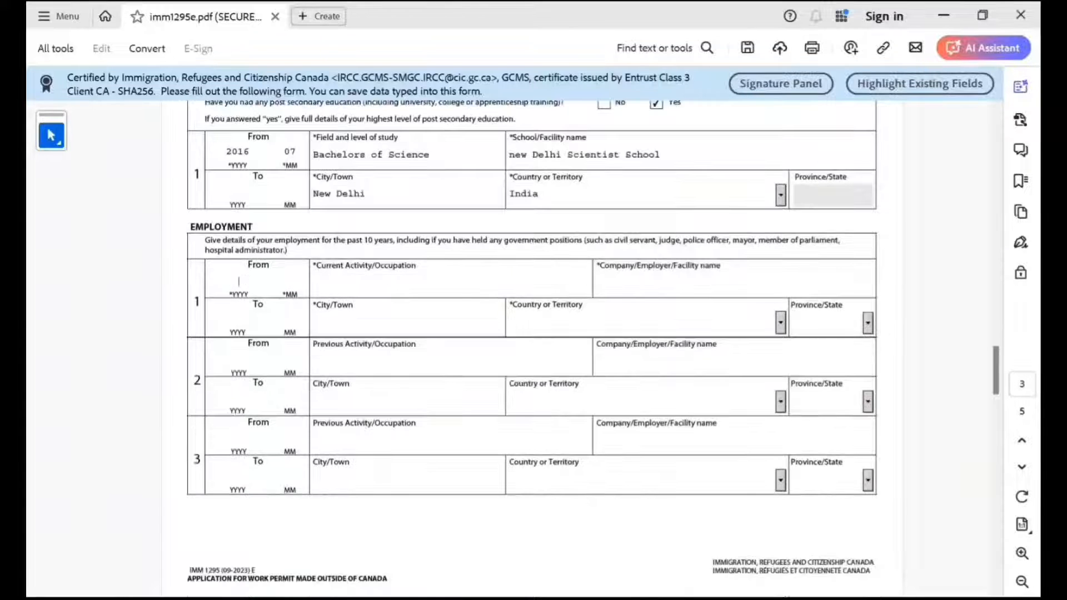
text(2020)
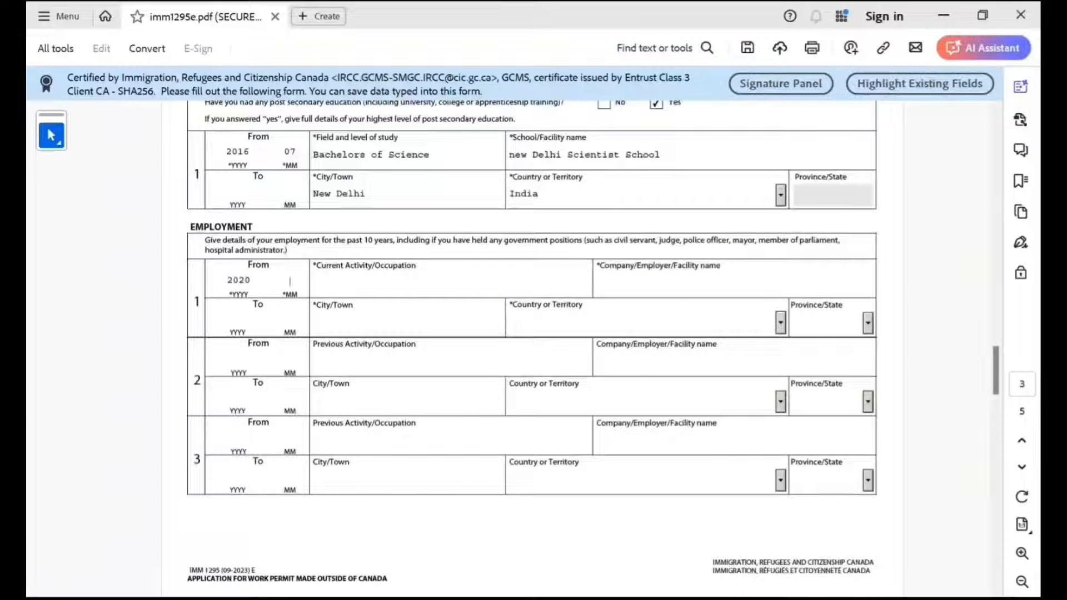
text(10)
key(Tab)
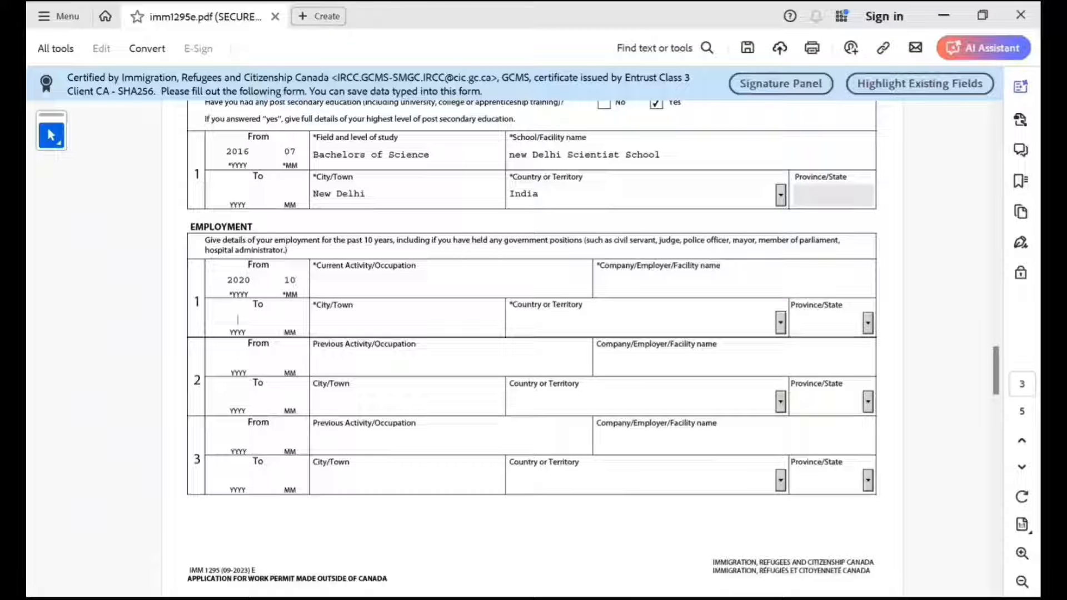
Set the end date of the first employment entry to 2024-04.
text(204)
key(BackSpace)
text(24)
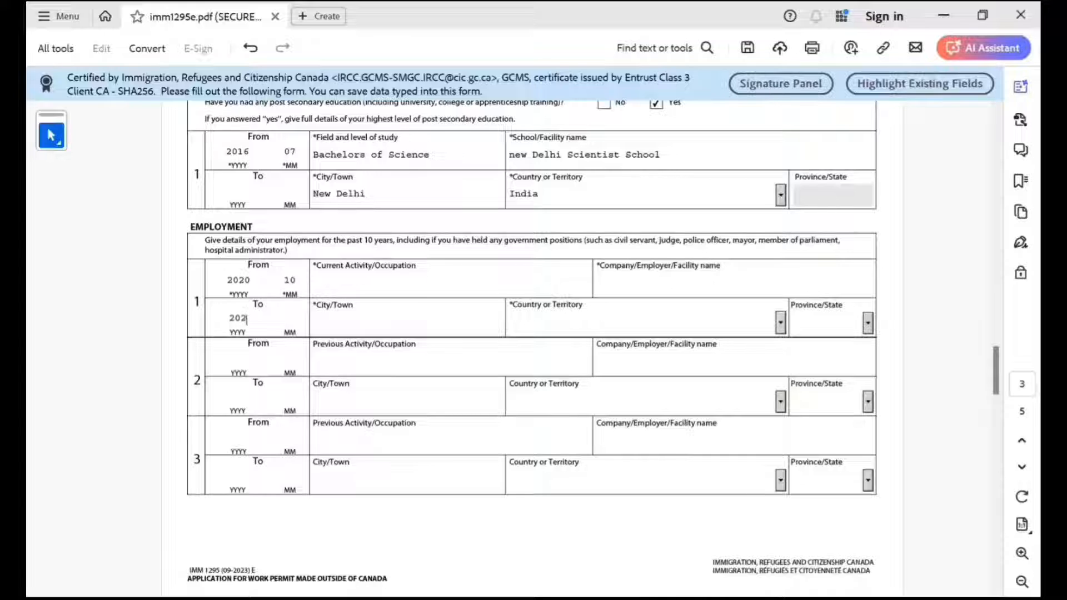
key(Tab)
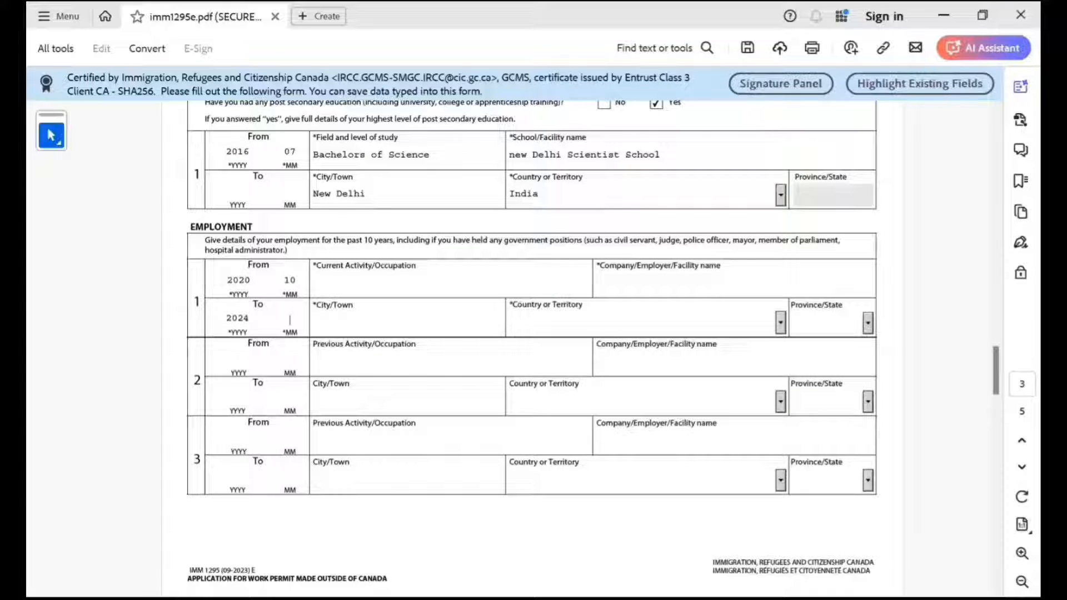
text(04)
key(Tab)
Enter Not Employed as the current activity and NA as the company name in the first employment entry.
text(Not )
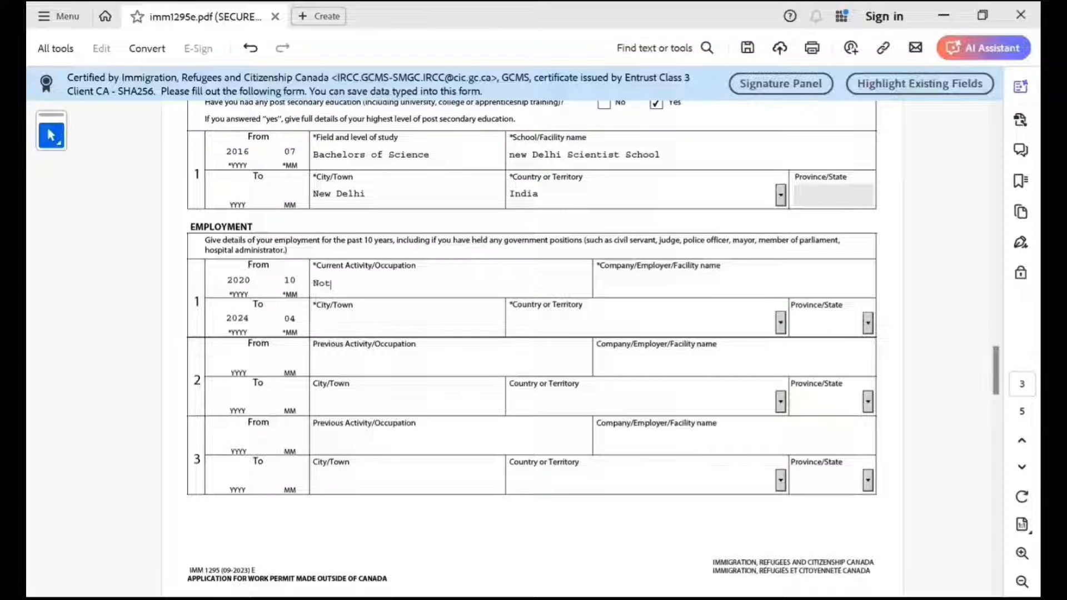
text(Employed)
key(BackSpace)
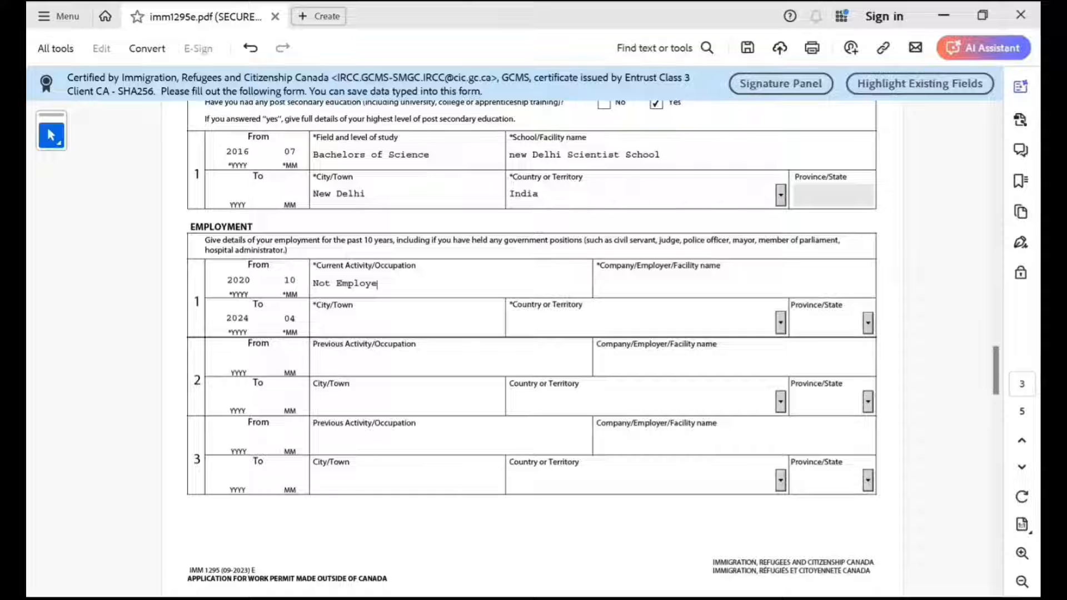
text(d)
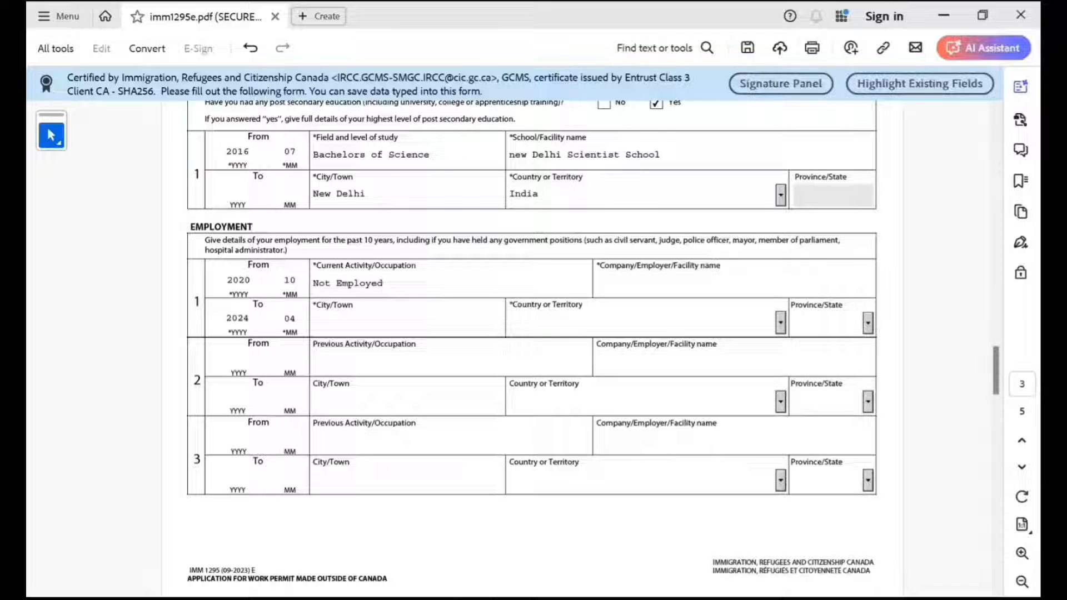
key(Tab)
text(NA)
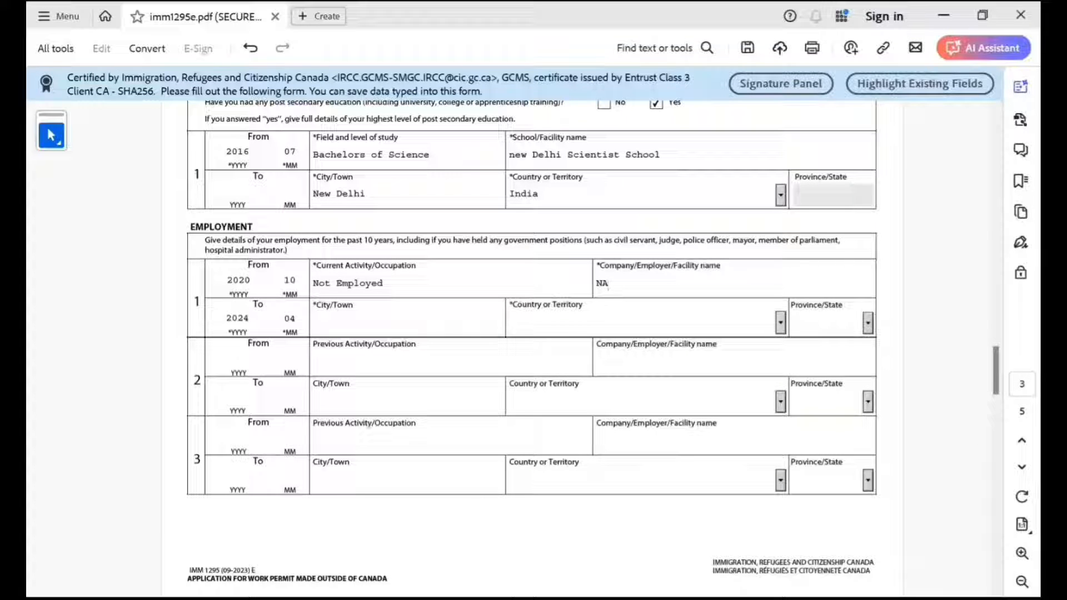
Set the city to New Delhi and the country to India for the first employment entry.
key(Tab)
text(New Delhi)
key(Tab)
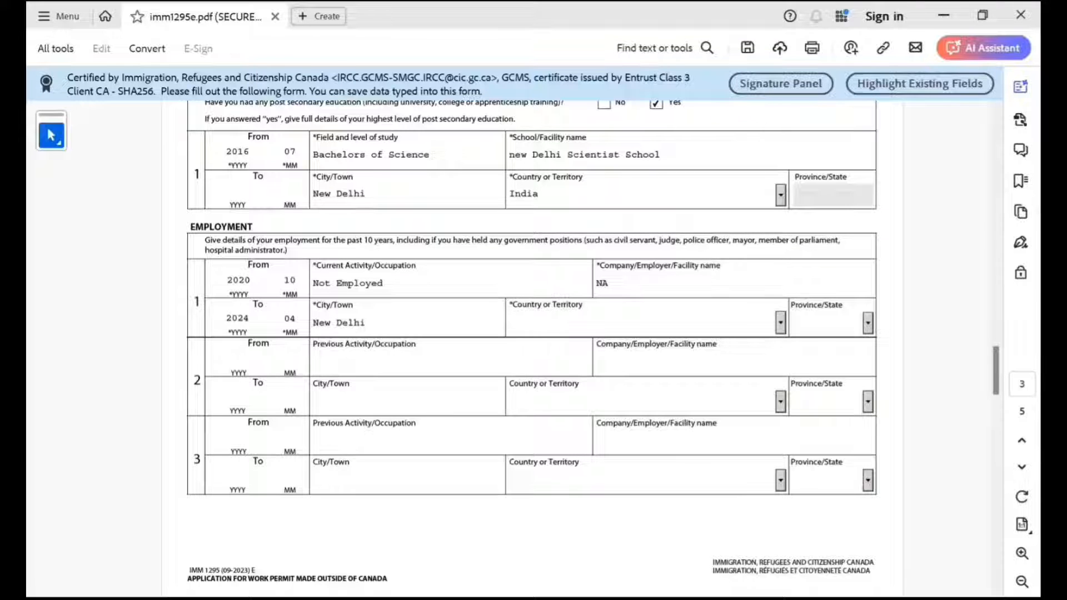
text(I)
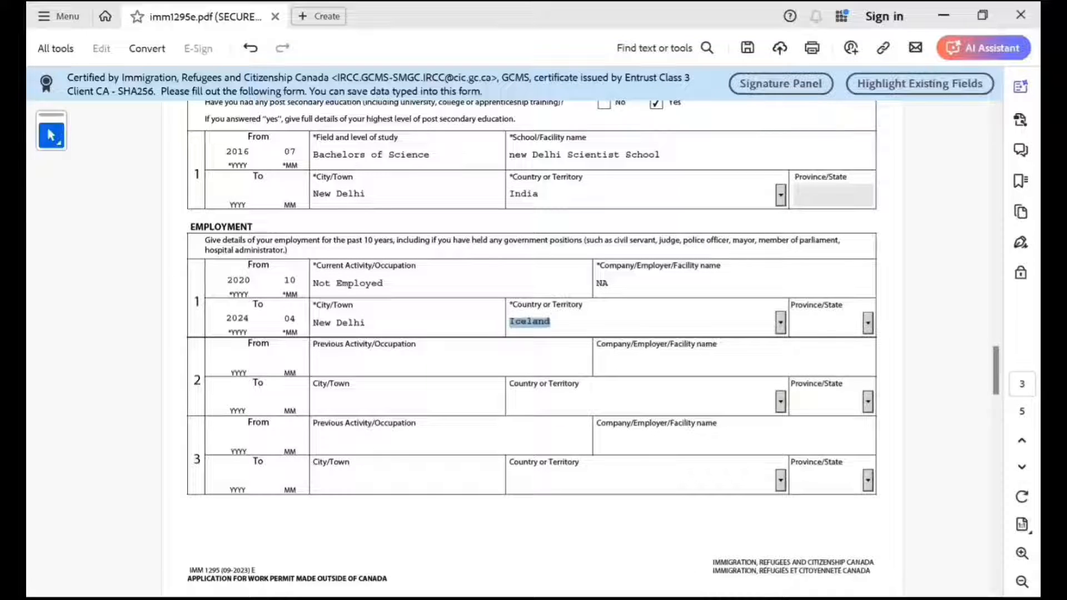
text(ndia)
click(333, 401)
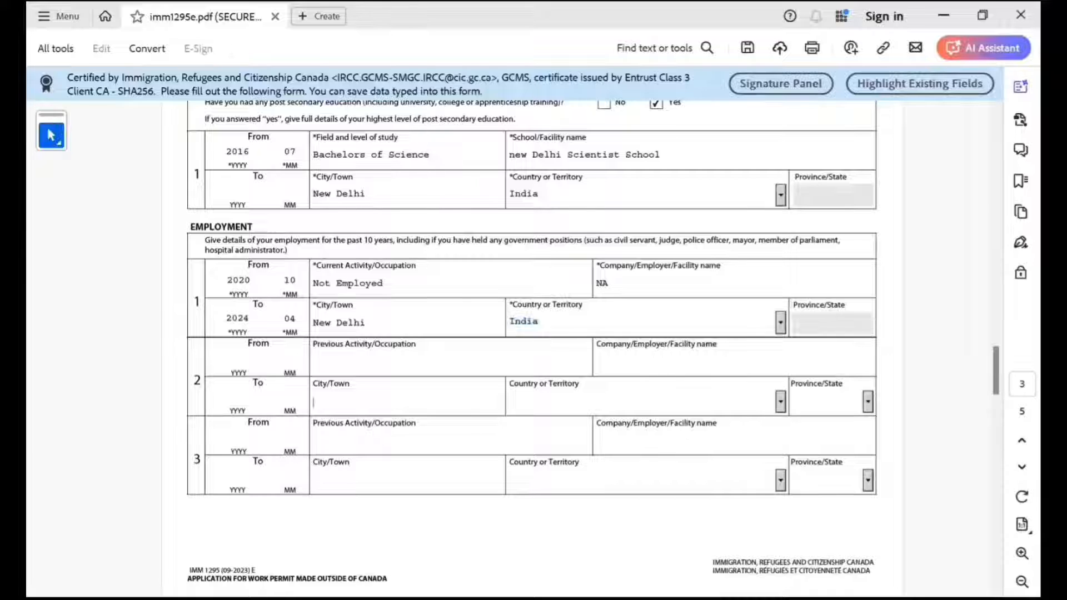
Answer No to background question 1a about tuberculosis on page 4.
scroll(532, 348, down, 1)
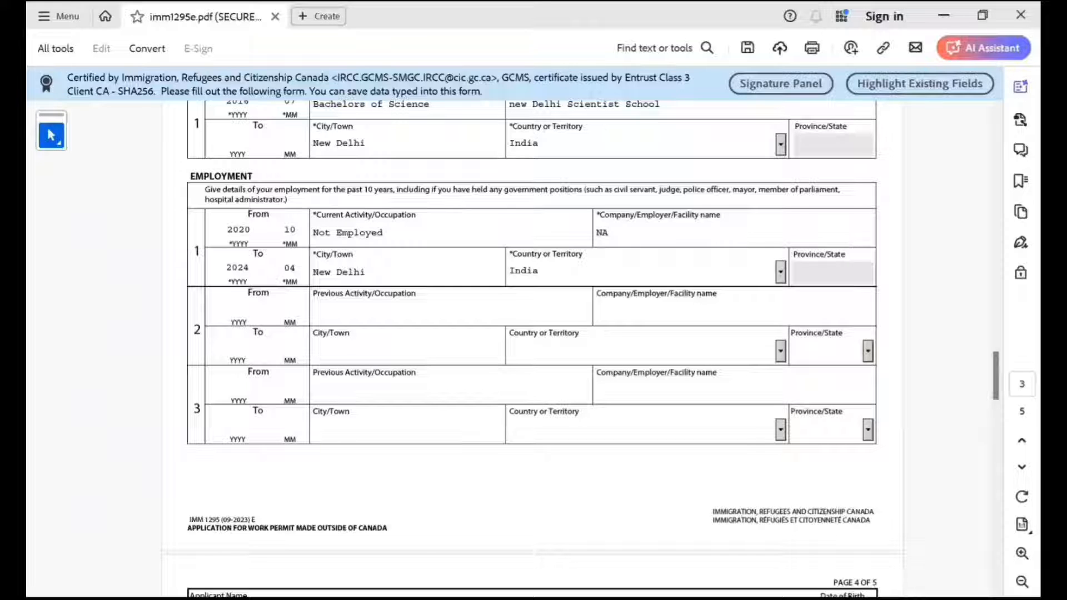
scroll(532, 334, down, 3)
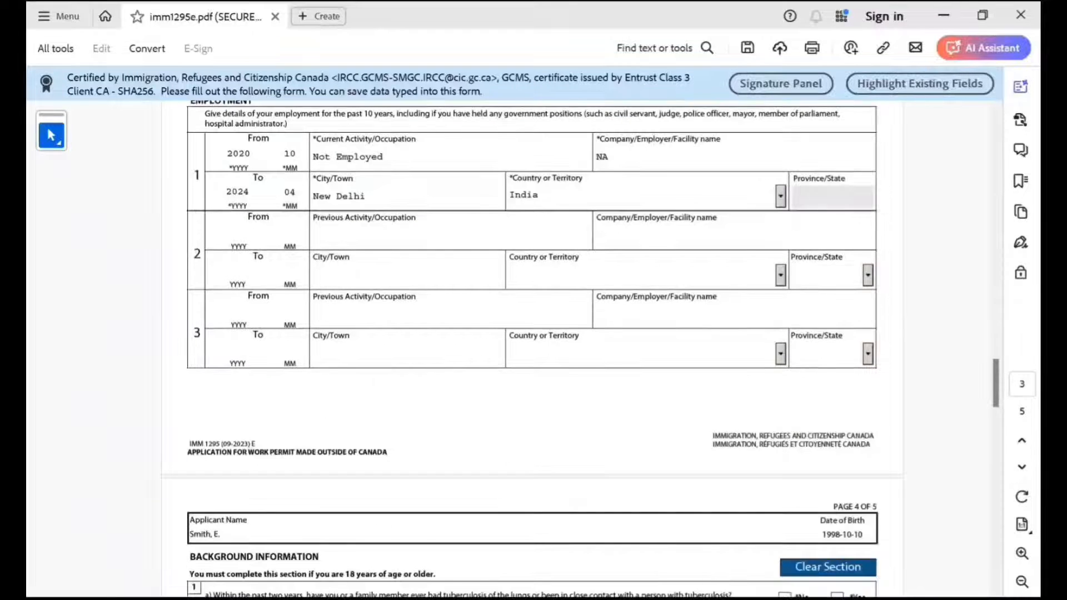
scroll(532, 334, down, 5)
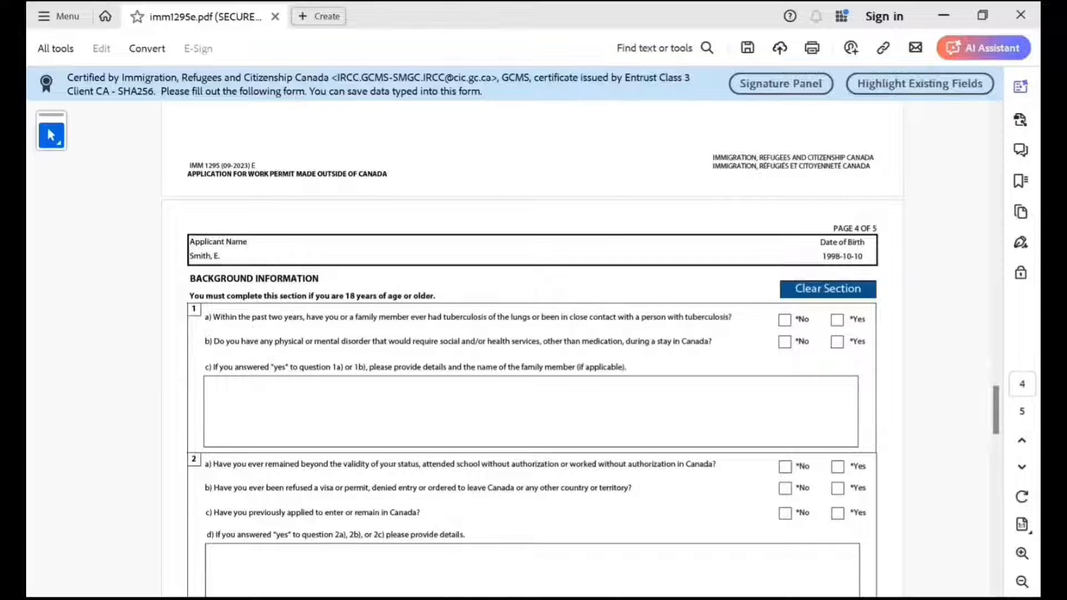
click(784, 320)
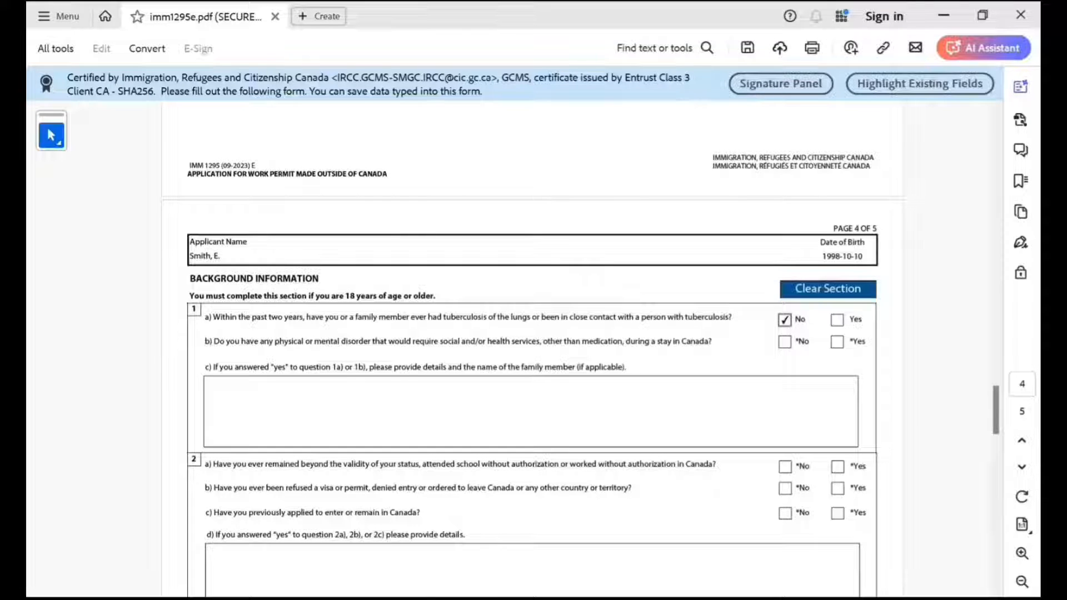
Answer No to background question 1b about disorders and to questions 2a, 2b and 2c about Canadian status, refusals and previous applications.
click(784, 342)
scroll(531, 355, down, 3)
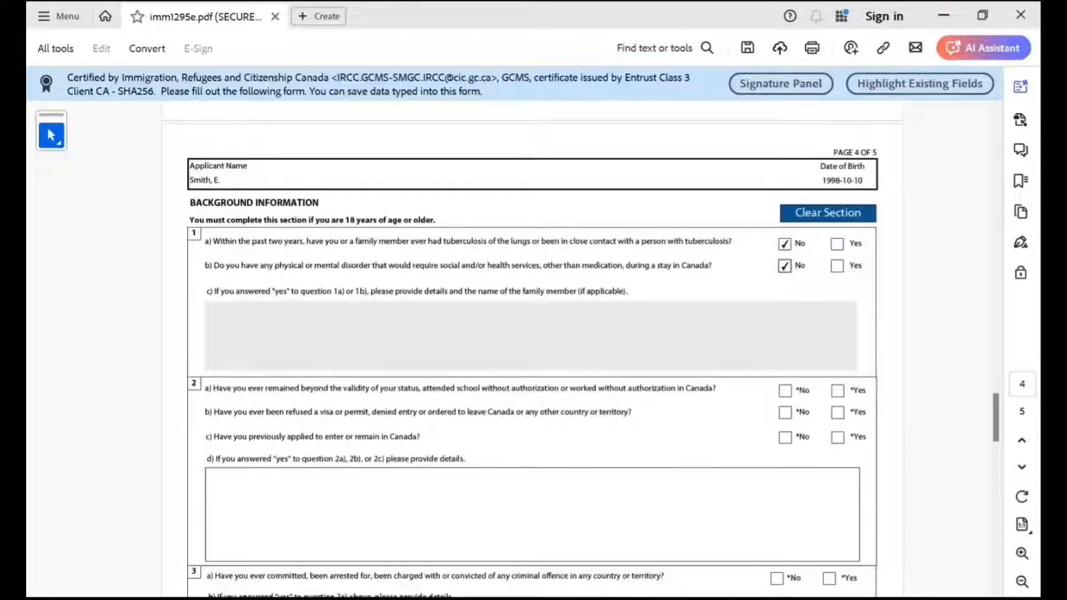
scroll(532, 356, down, 1)
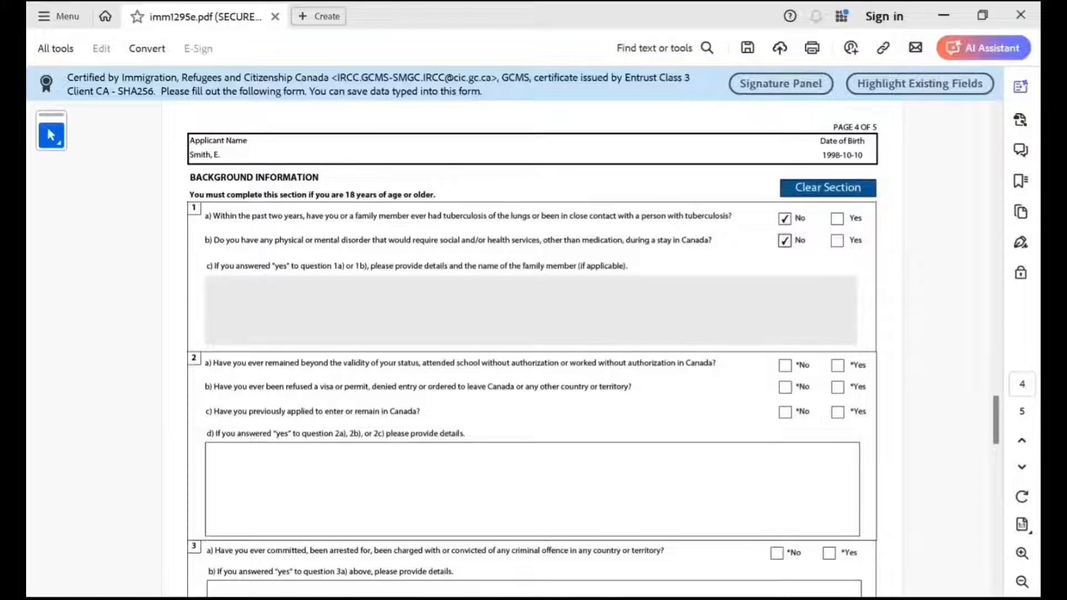
click(784, 365)
click(784, 387)
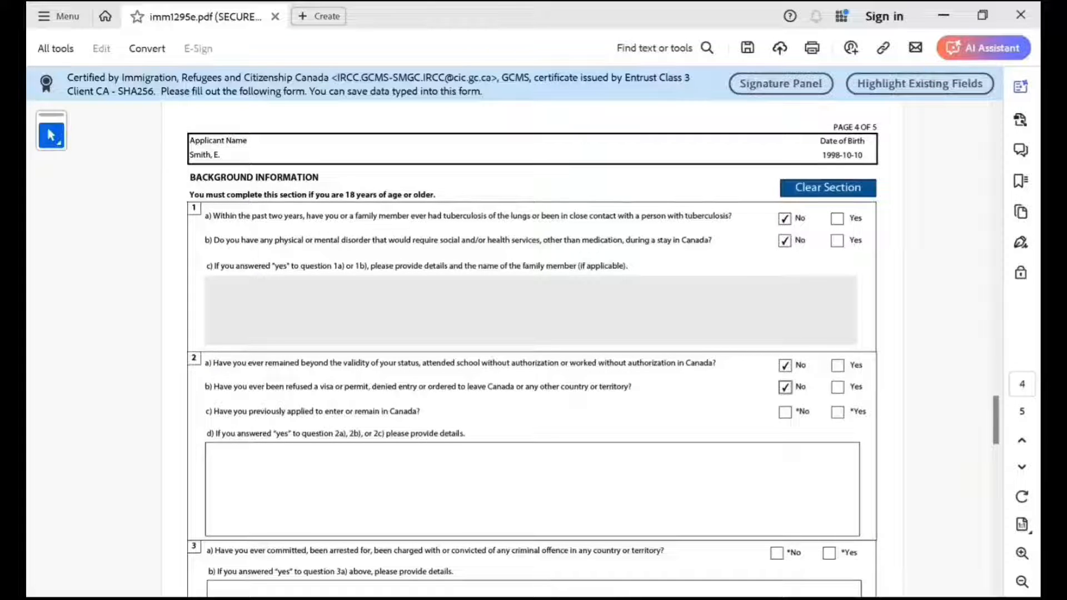
scroll(532, 350, down, 3)
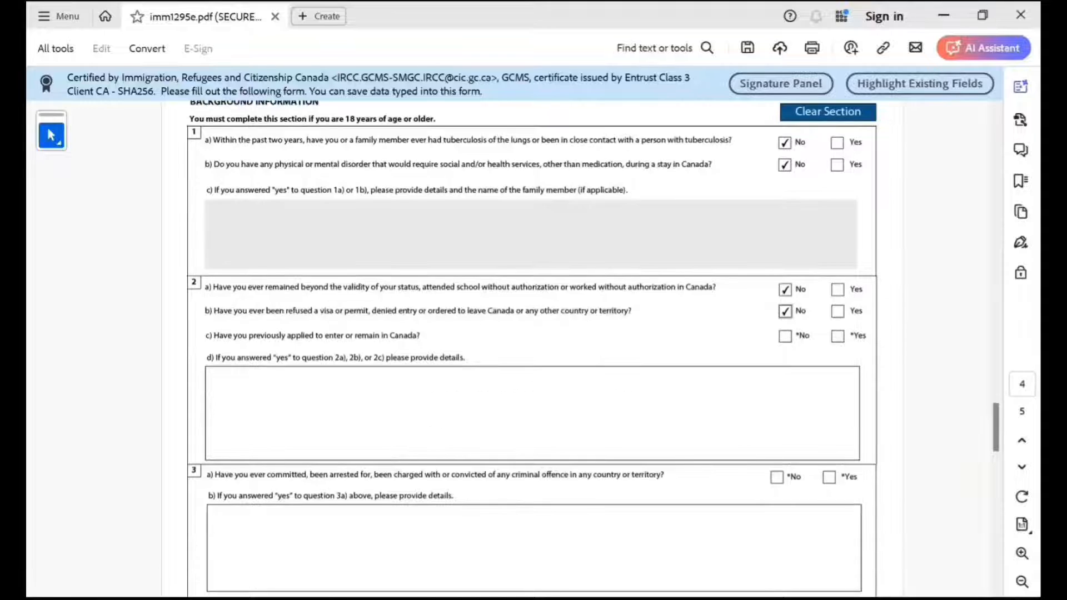
click(784, 310)
Answer No to background questions 3a, 4a, 5 and 6 about criminal offences, military service, violent groups and ill treatment.
scroll(532, 350, down, 2)
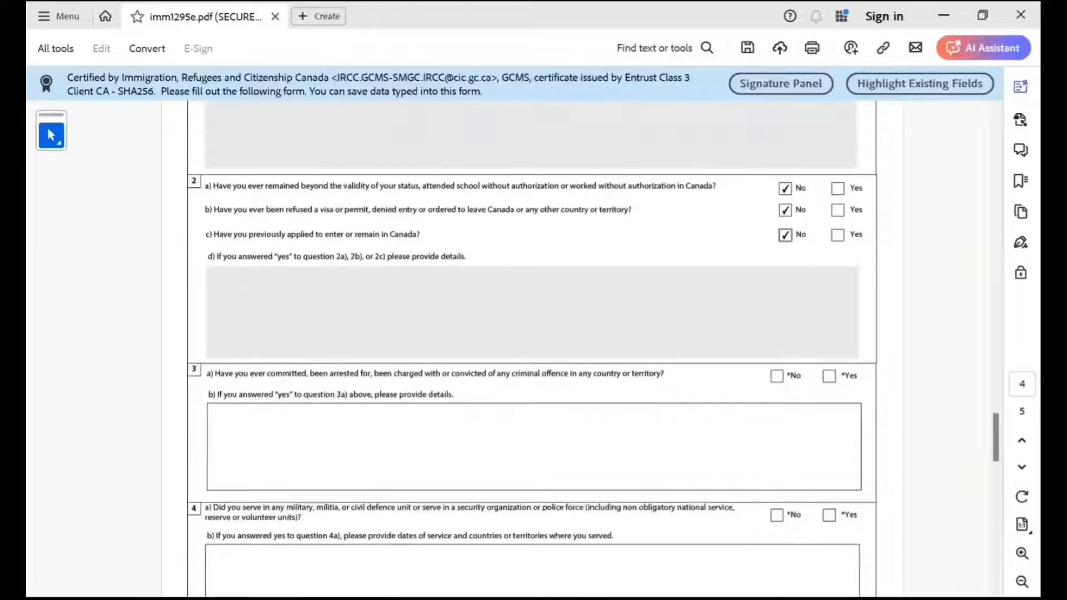
click(776, 376)
scroll(776, 376, down, 2)
click(776, 439)
scroll(776, 439, down, 3)
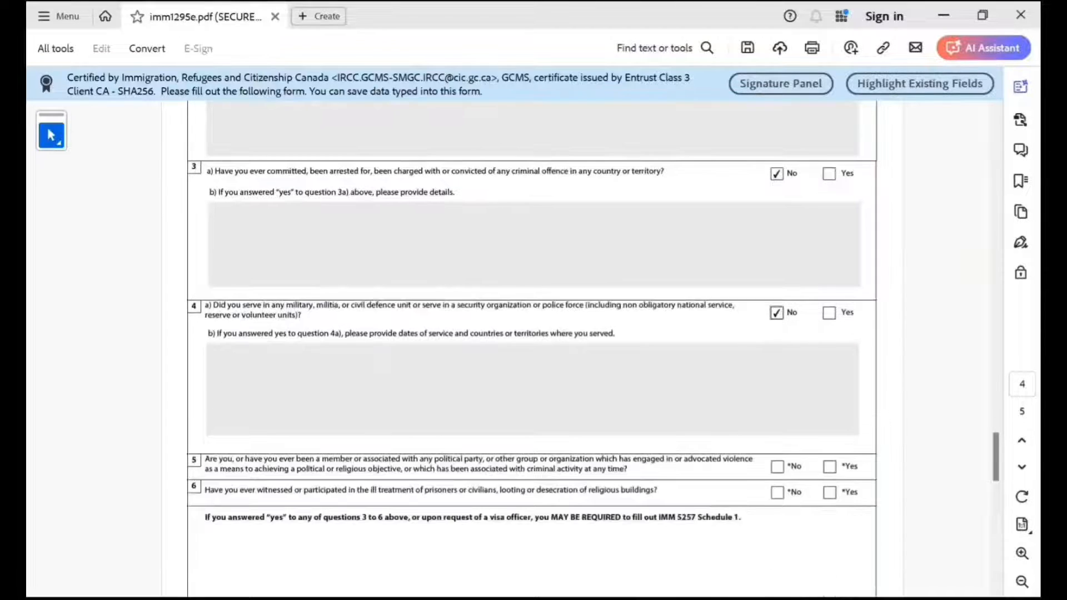
click(776, 466)
click(777, 492)
scroll(777, 492, down, 3)
click(777, 340)
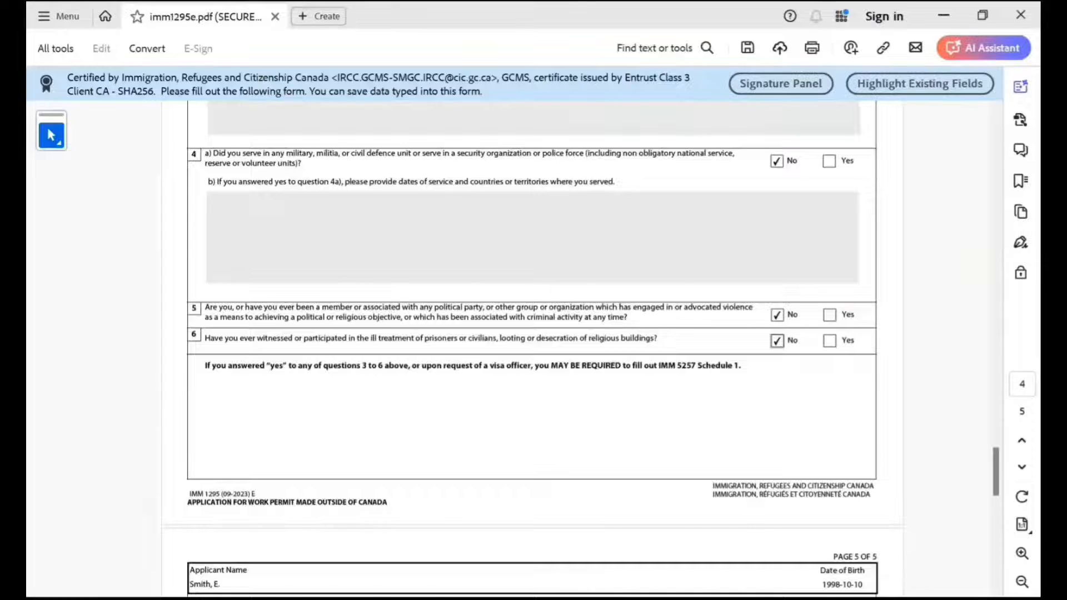
Answer Yes to the consent to be contacted by IRCC in the Signature section on page 5.
scroll(776, 340, down, 10)
scroll(532, 350, down, 3)
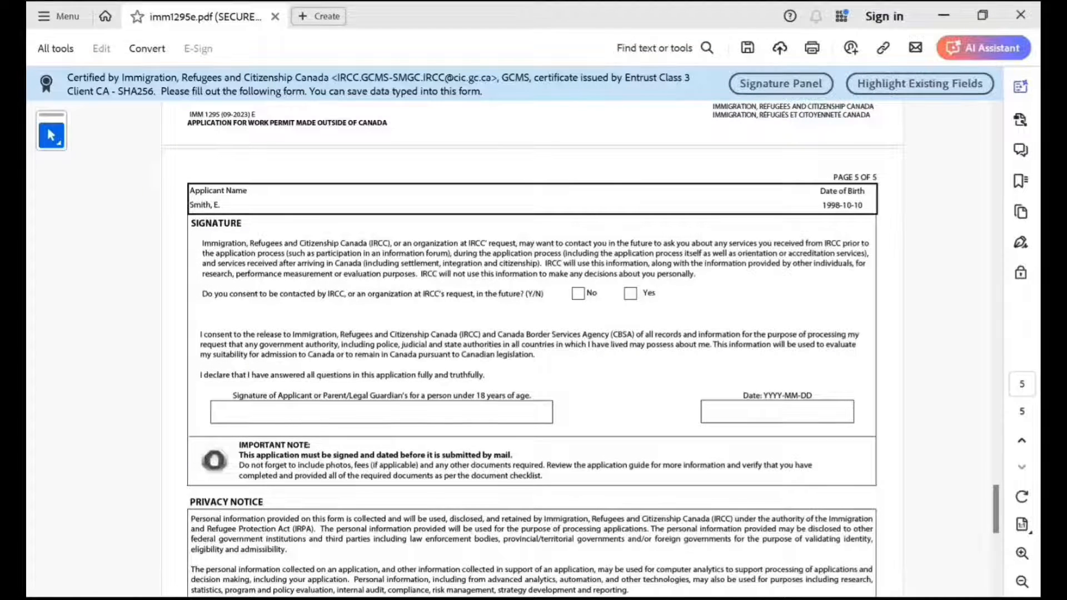
click(630, 294)
Set the signature date on page 5 to 2024-04-22.
scroll(630, 293, down, 1)
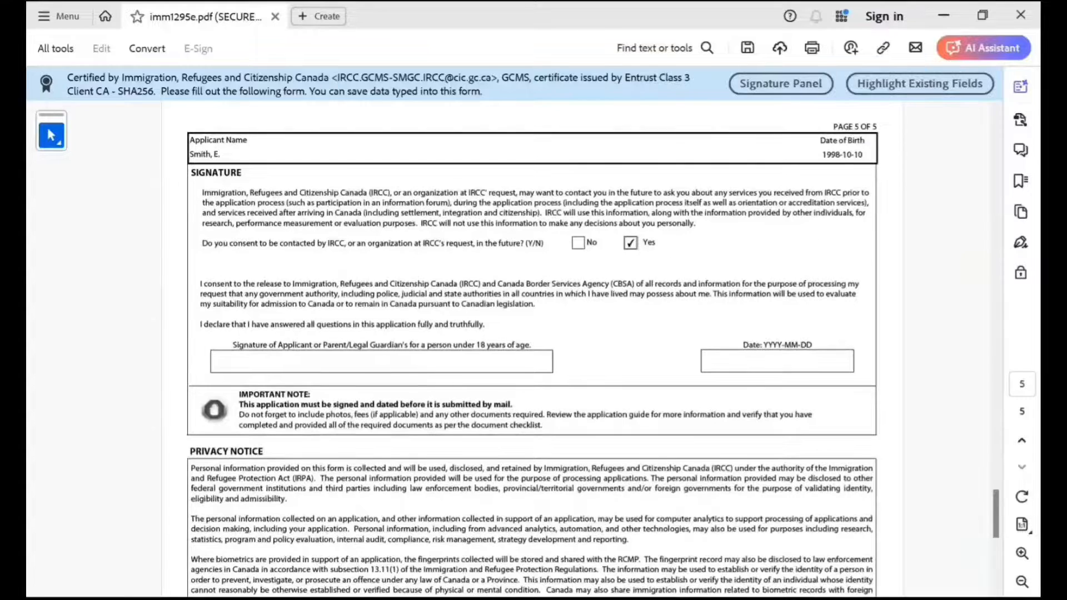
click(777, 365)
scroll(593, 347, down, 2)
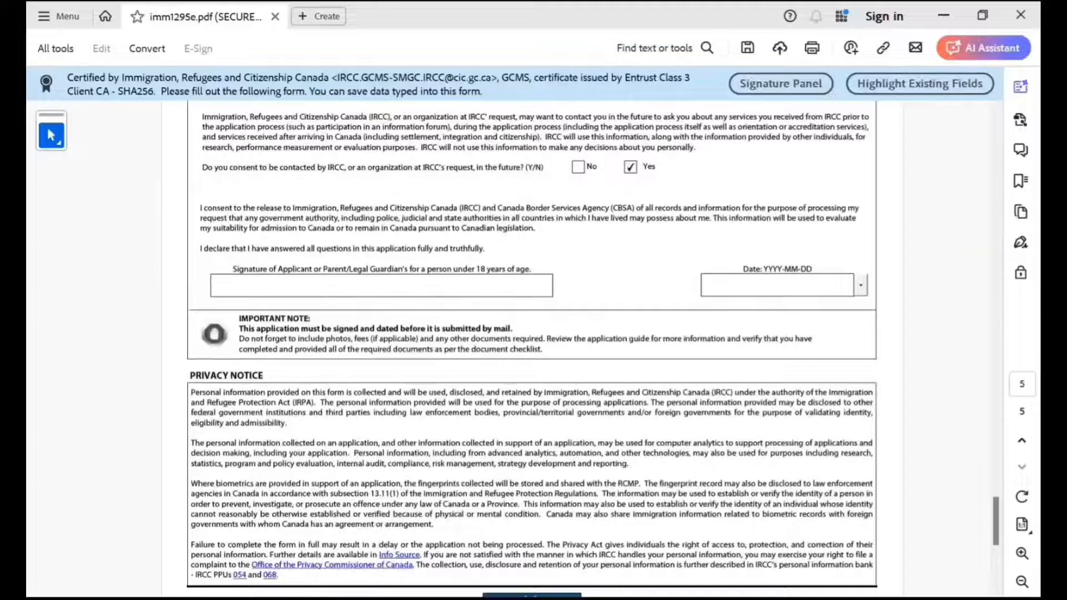
click(861, 285)
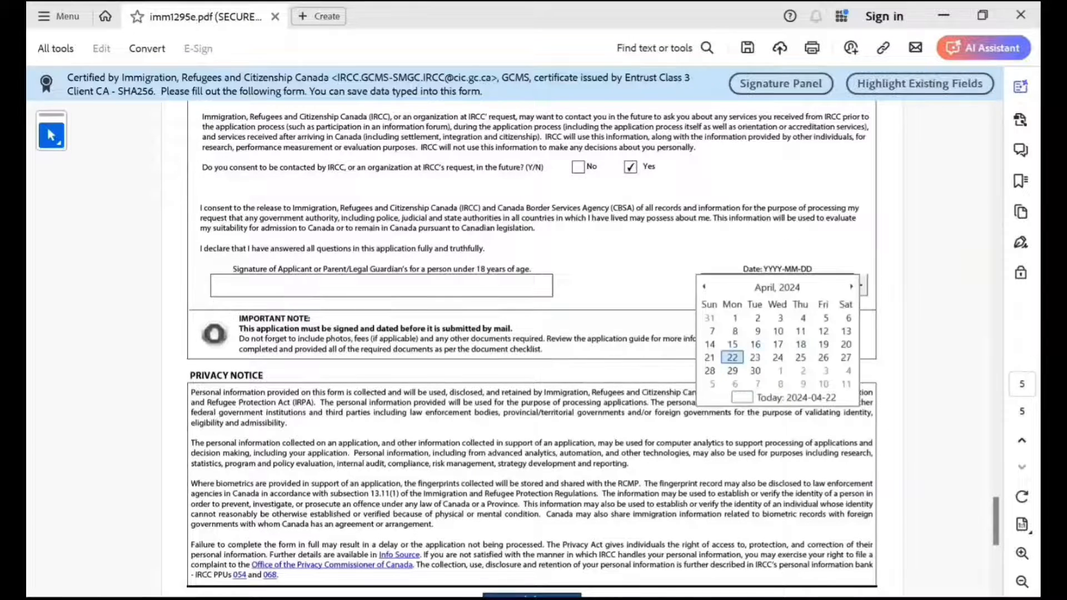
click(732, 357)
Validate the completed application from page 1 and dismiss the validation message.
scroll(530, 350, up, 15)
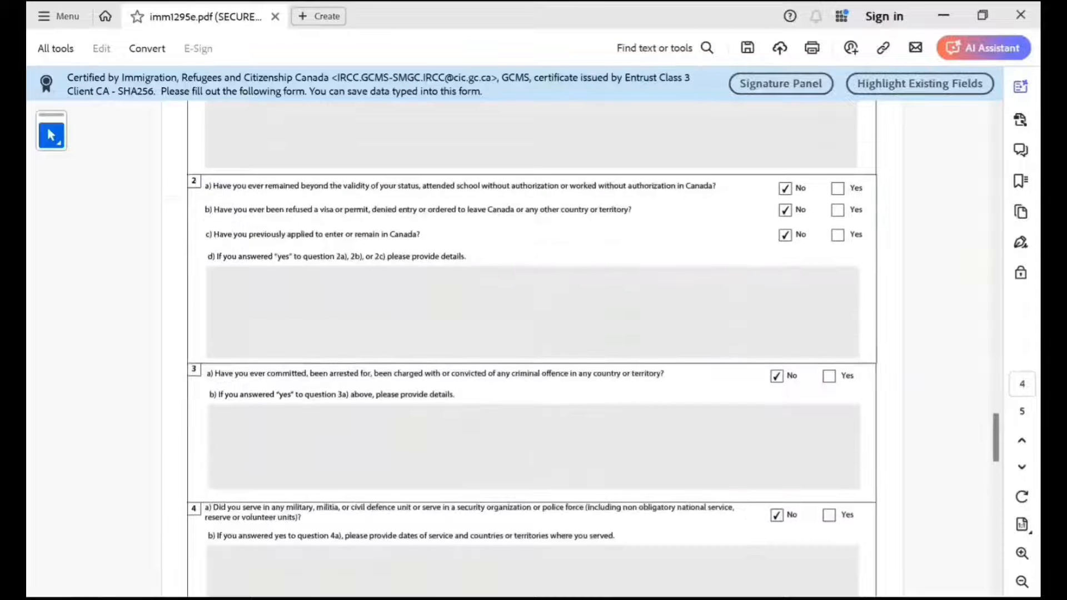
scroll(531, 349, up, 8)
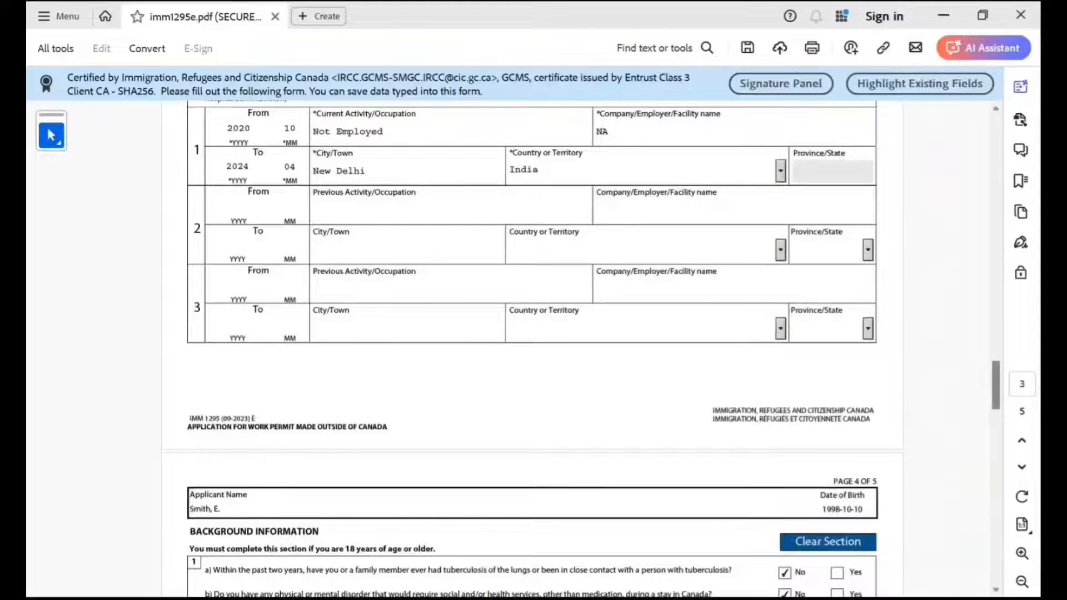
drag(995, 385, 995, 138)
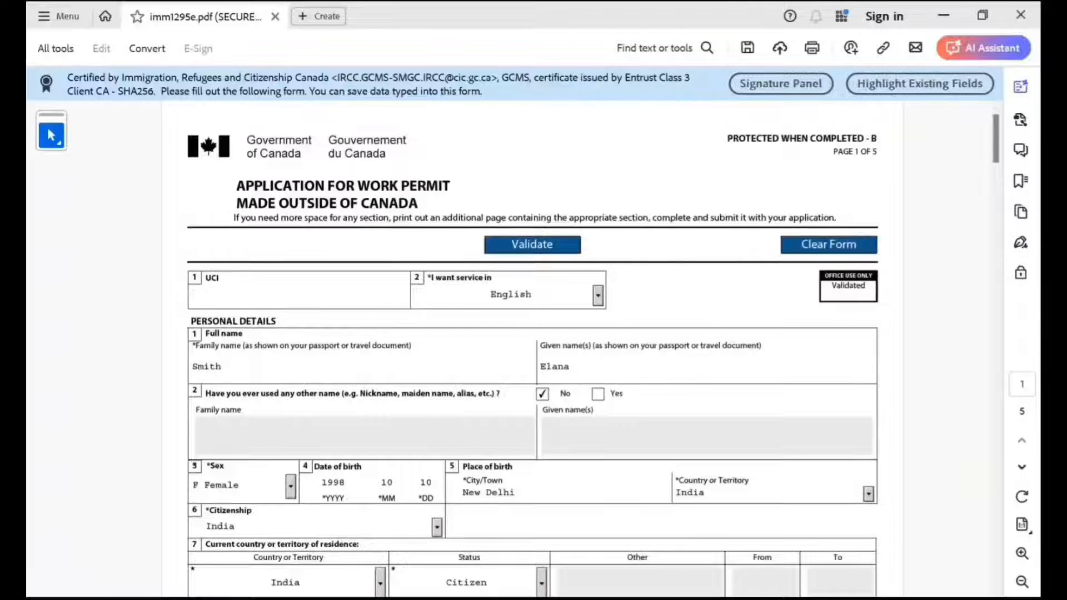
click(518, 245)
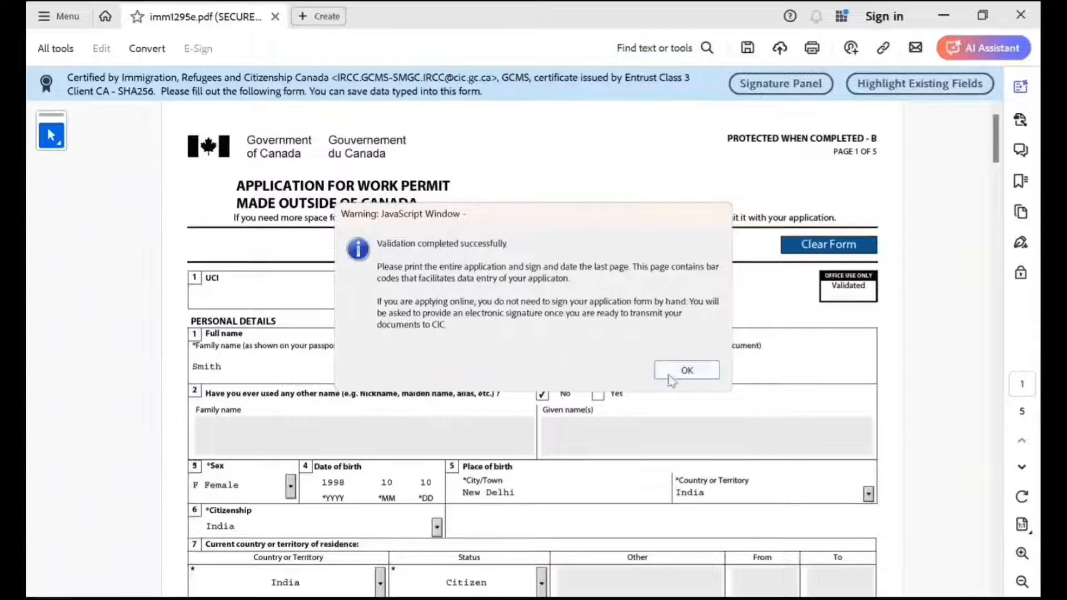
click(686, 371)
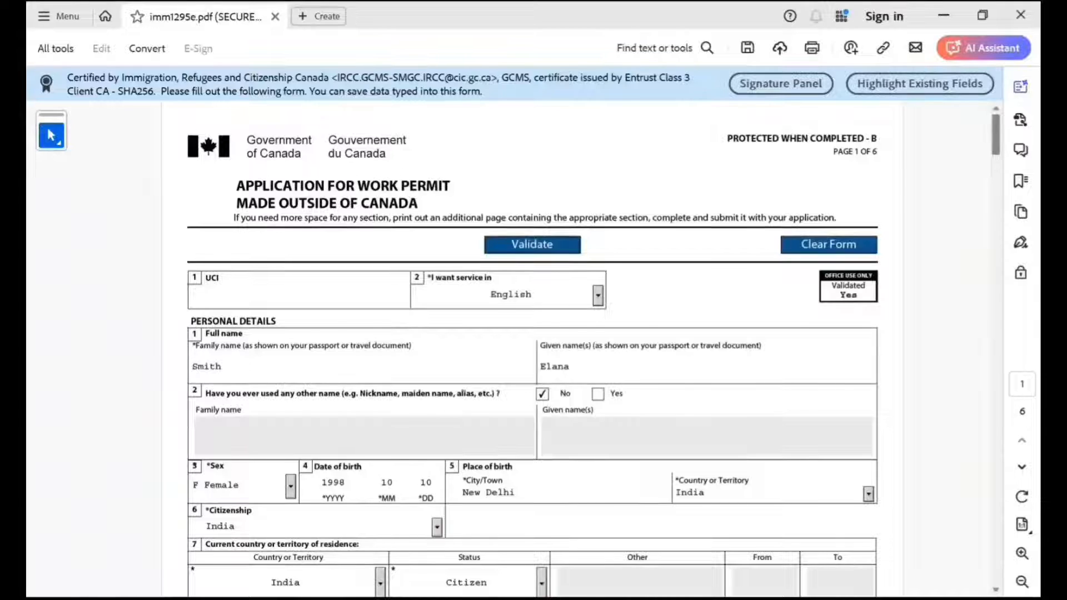
Enter the applicant's full name in the signature field on page 5.
scroll(532, 348, down, 20)
scroll(531, 348, up, 10)
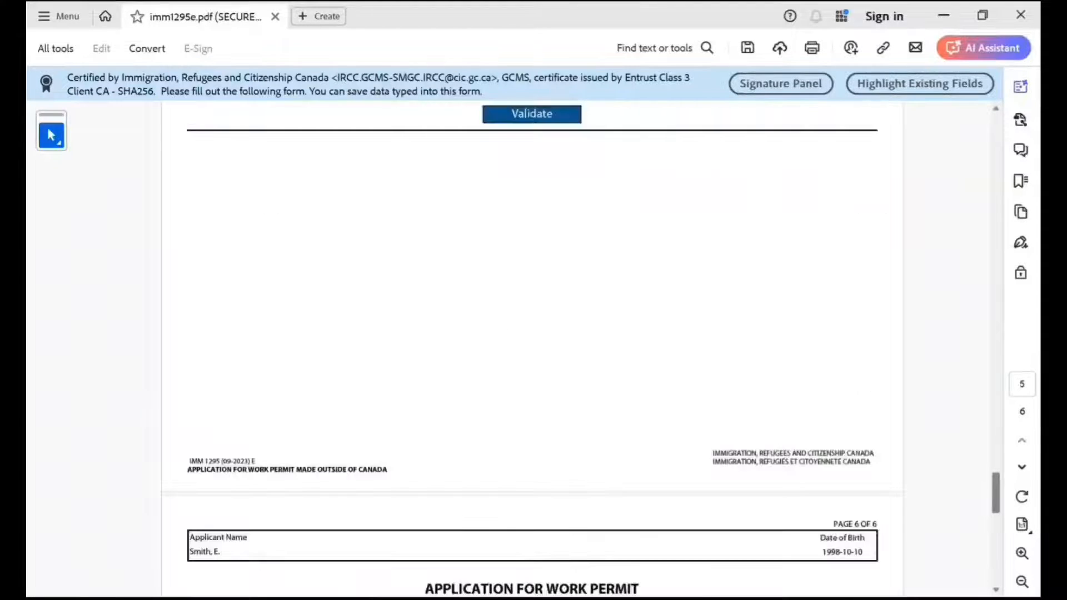
scroll(532, 348, up, 10)
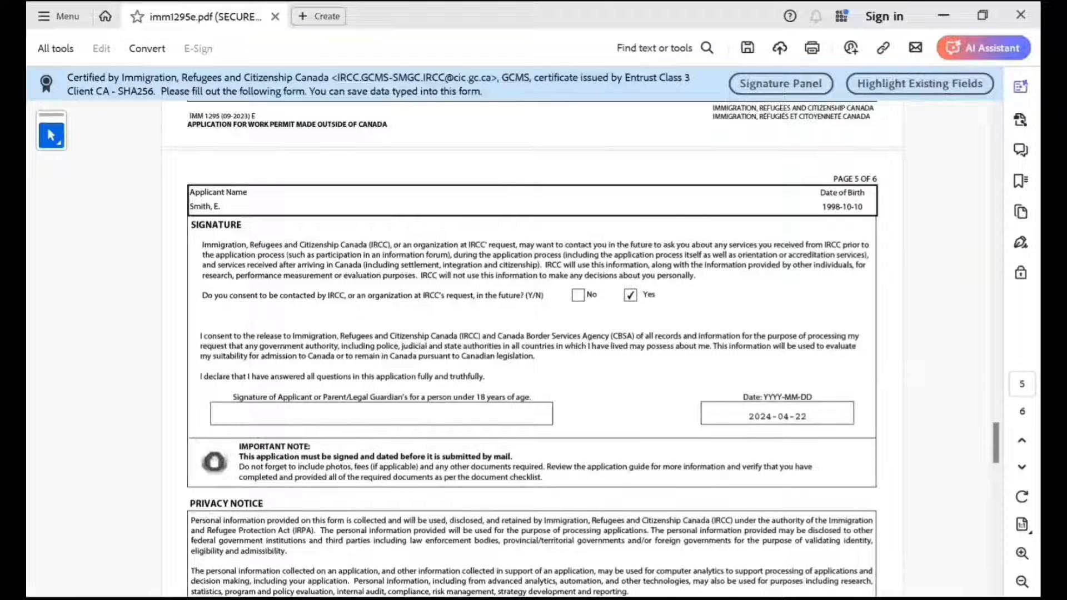
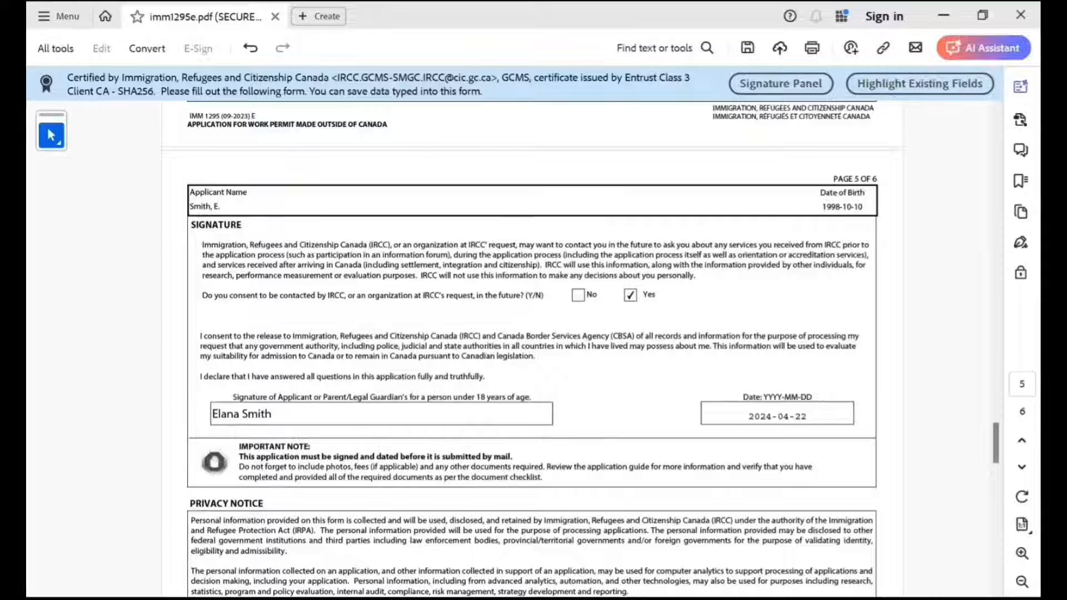
scroll(531, 344, up, 20)
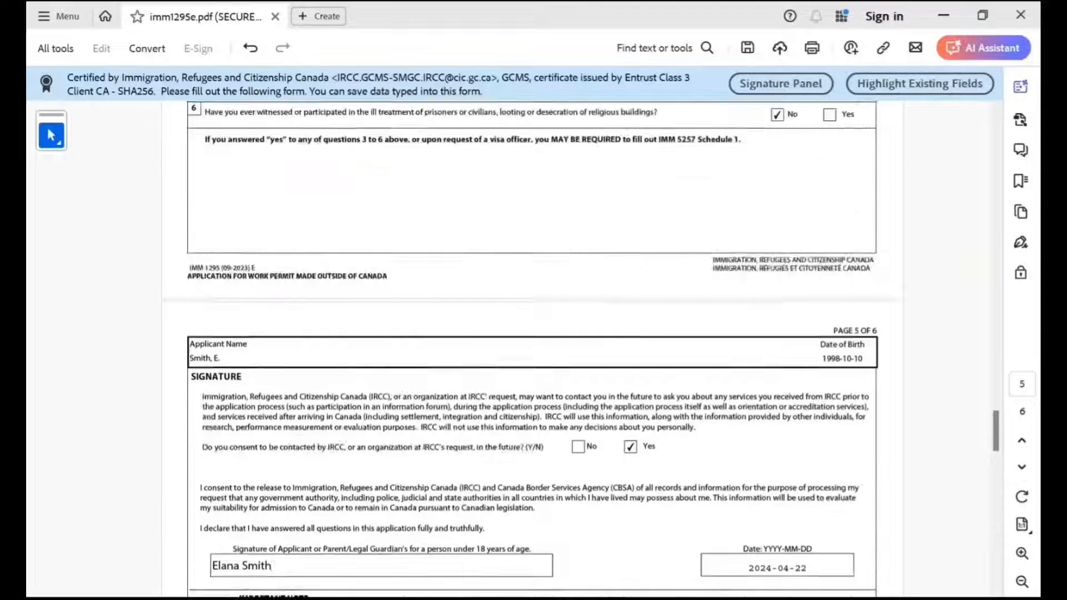
scroll(532, 345, up, 20)
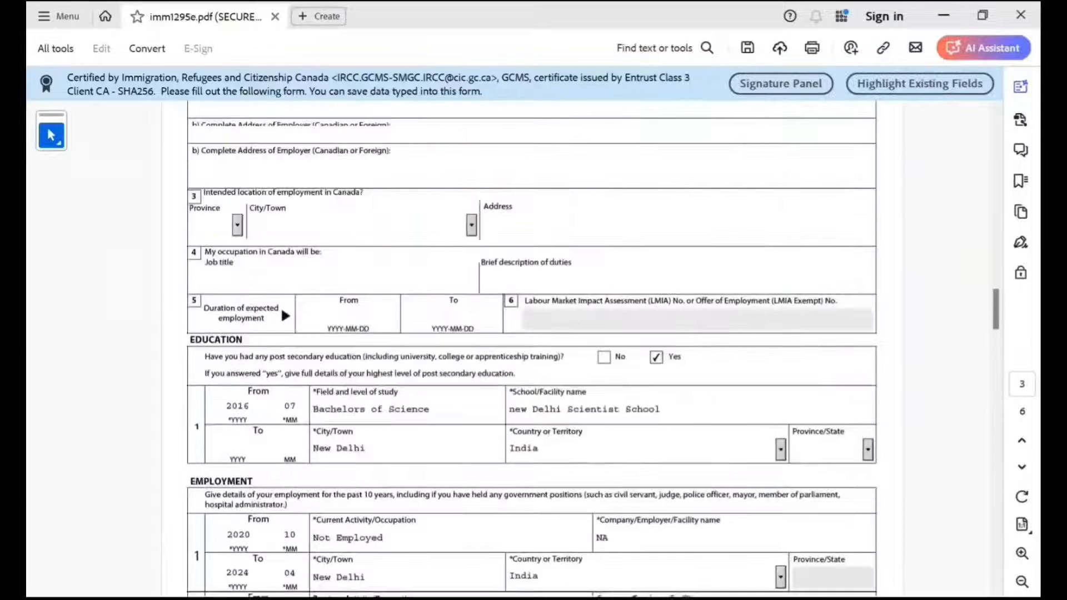